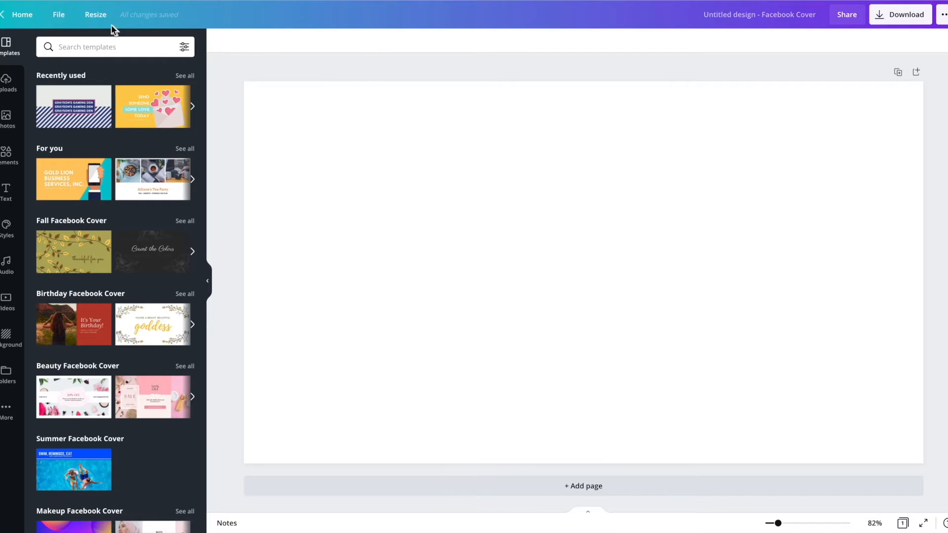
- Check the Page cover photo dimensions in Facebook's Help Center article and resize the design to 820 x 312 px
click(96, 15)
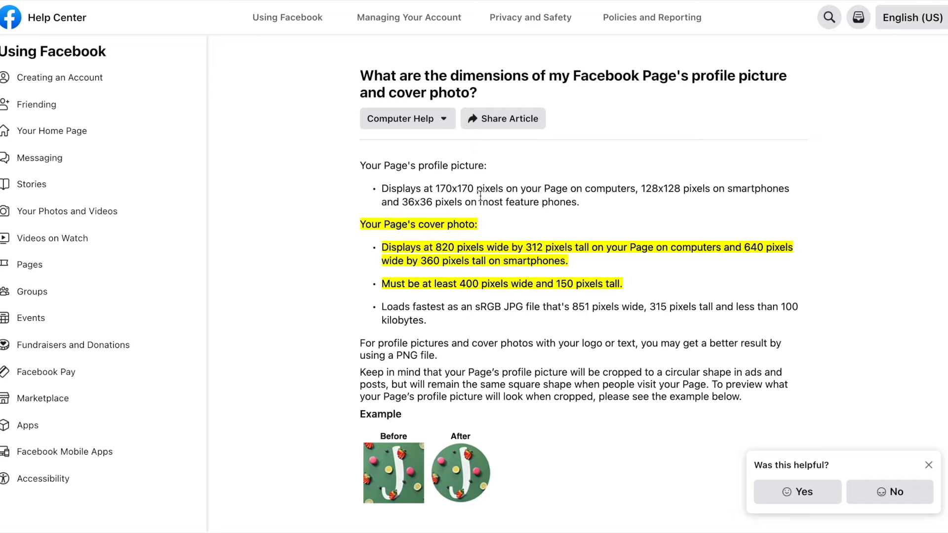
scroll(495, 216, down, 1)
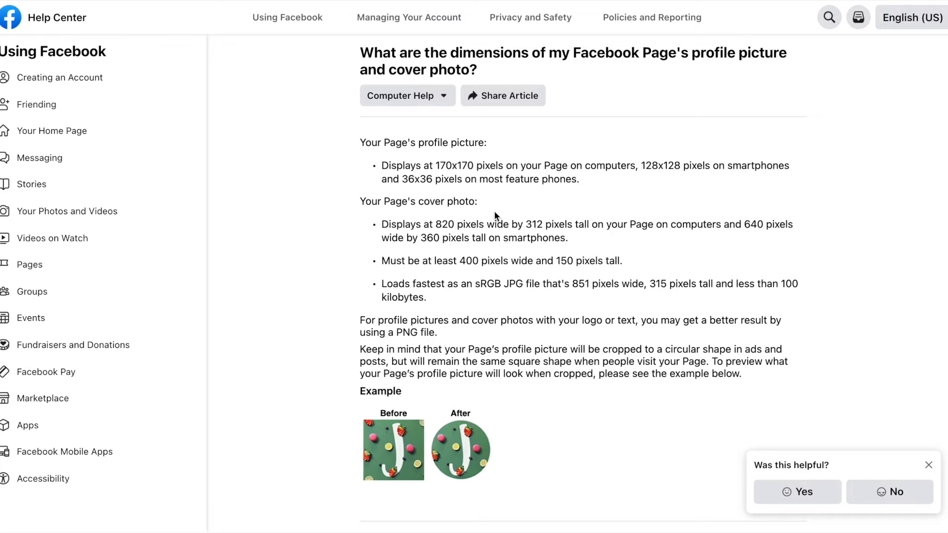
scroll(494, 212, down, 5)
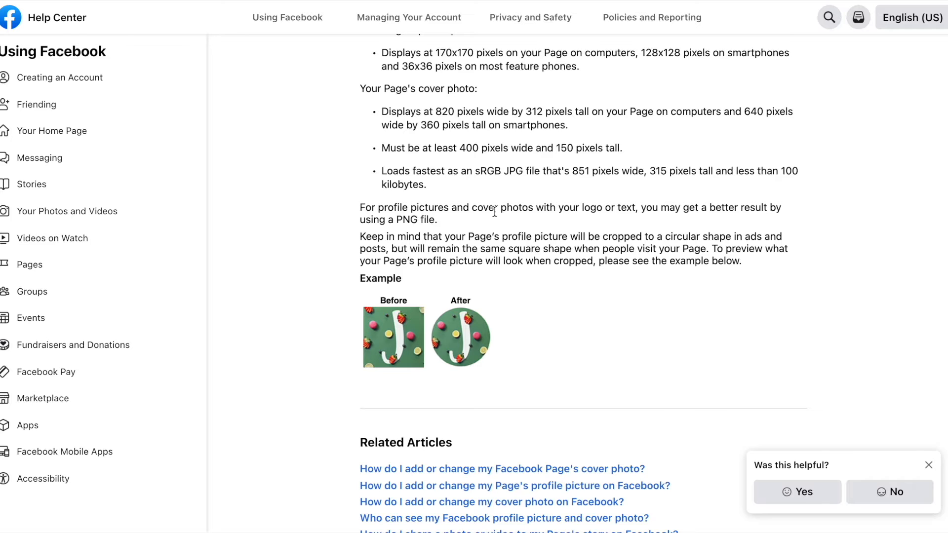
scroll(494, 211, down, 3)
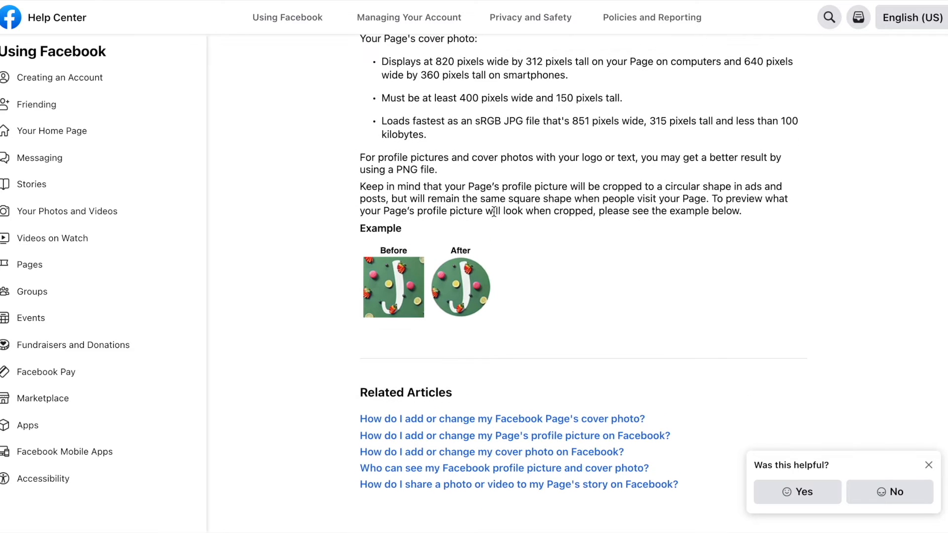
scroll(494, 211, up, 7)
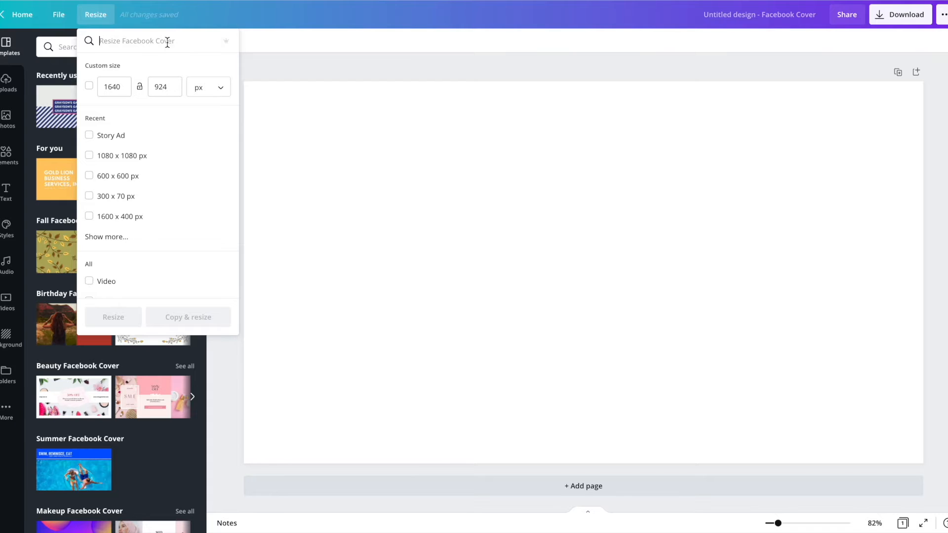
double_click(114, 87)
text(820)
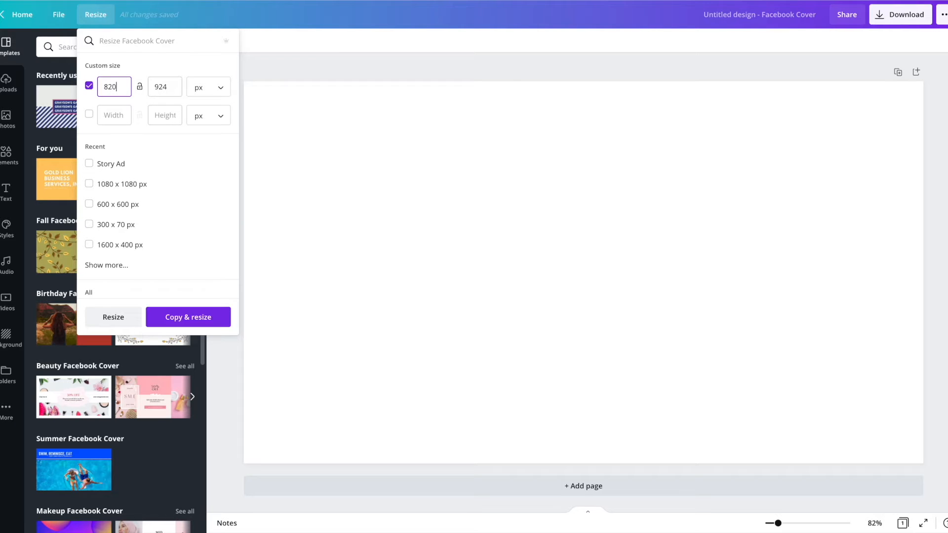
key(Tab)
key(Tab)
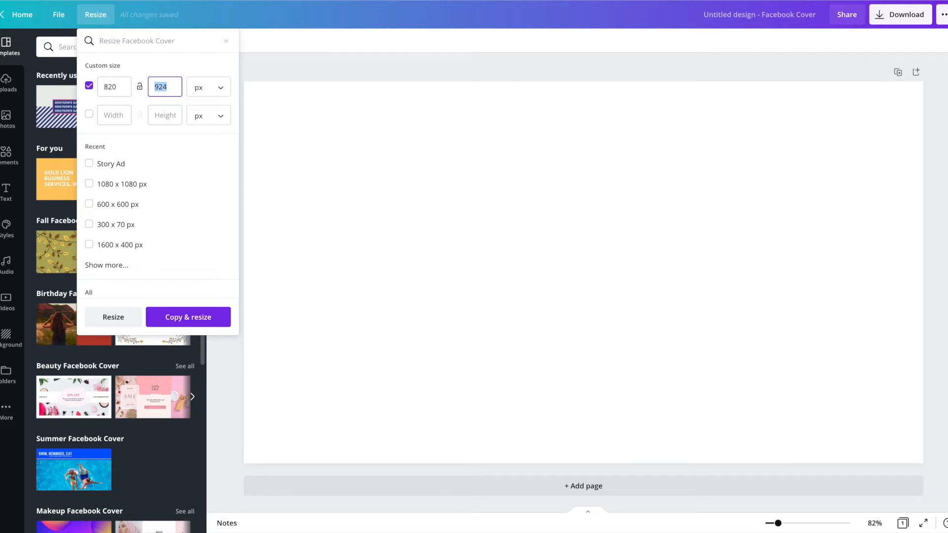
text(312)
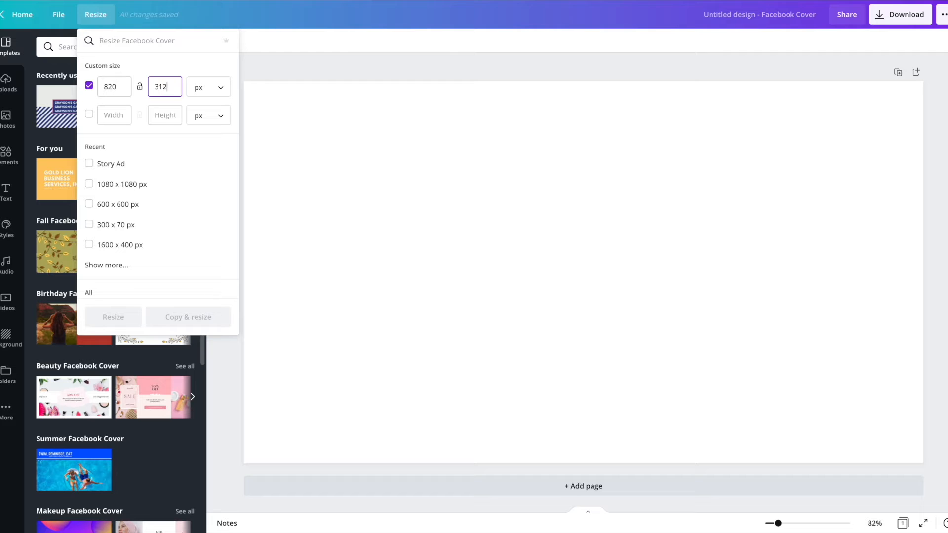
click(104, 319)
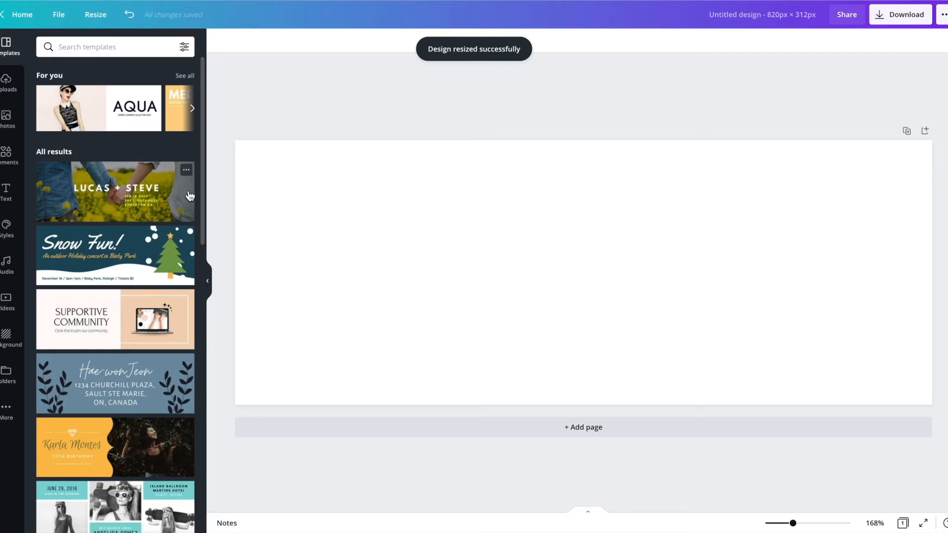
- Apply the "all the beautiful things" template with the purple flower background to the page
scroll(143, 296, down, 5)
scroll(144, 297, down, 7)
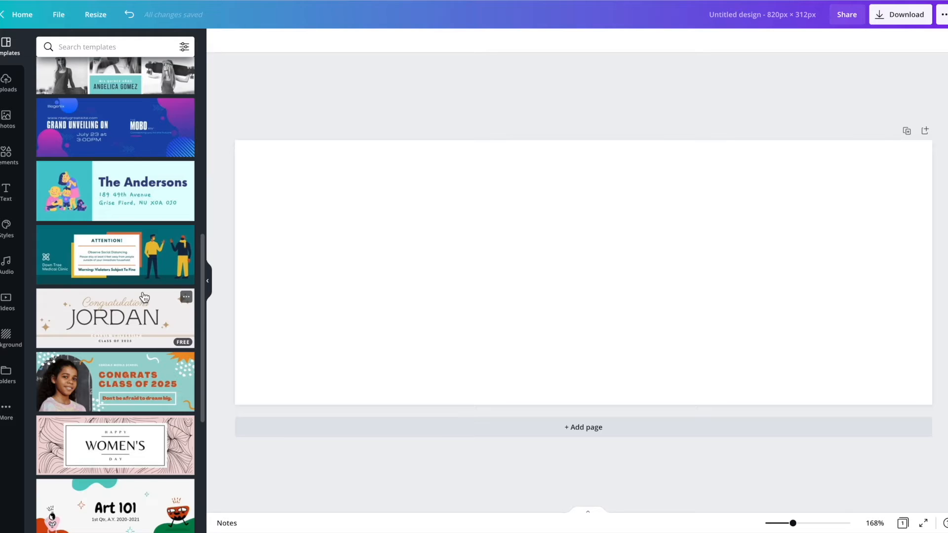
scroll(144, 297, down, 7)
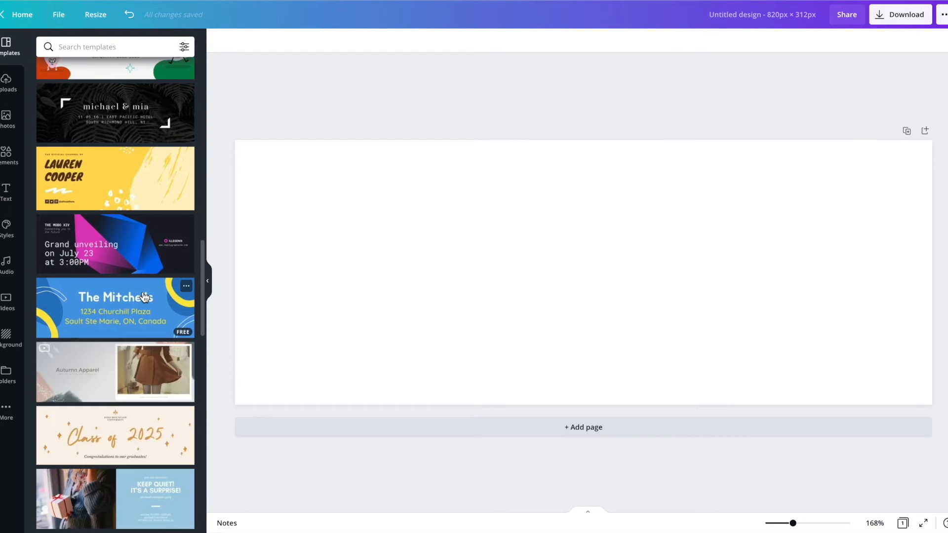
scroll(143, 297, down, 6)
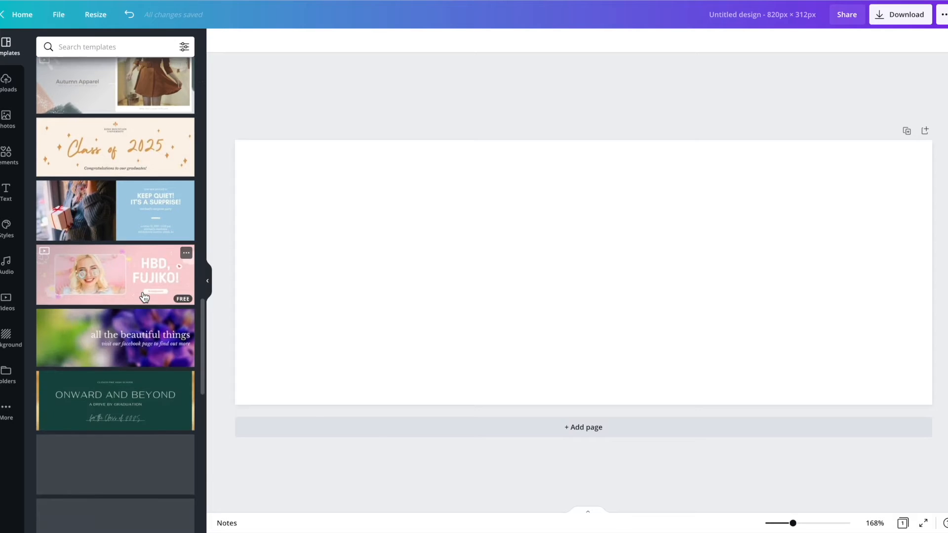
scroll(144, 297, down, 3)
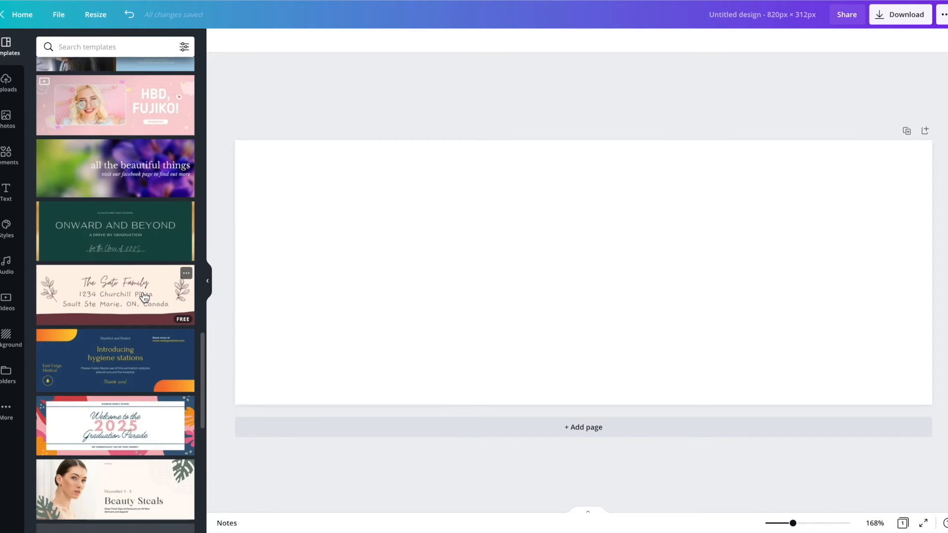
click(78, 172)
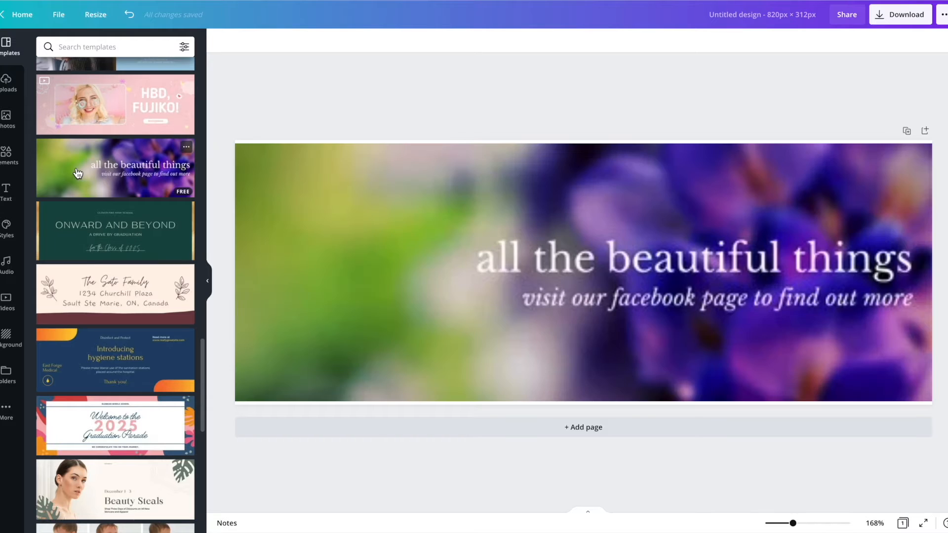
- Search the photo library for "house"
click(12, 130)
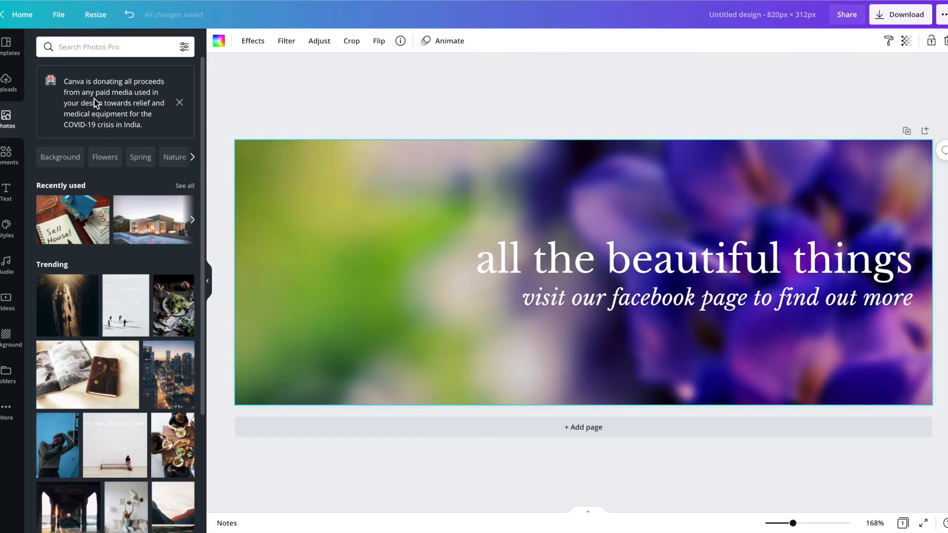
click(108, 46)
text(house)
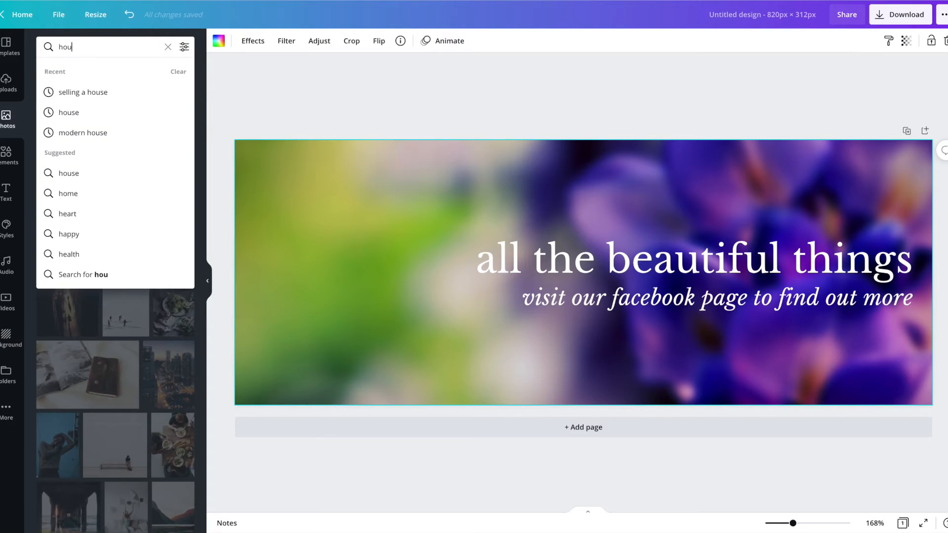
key(Return)
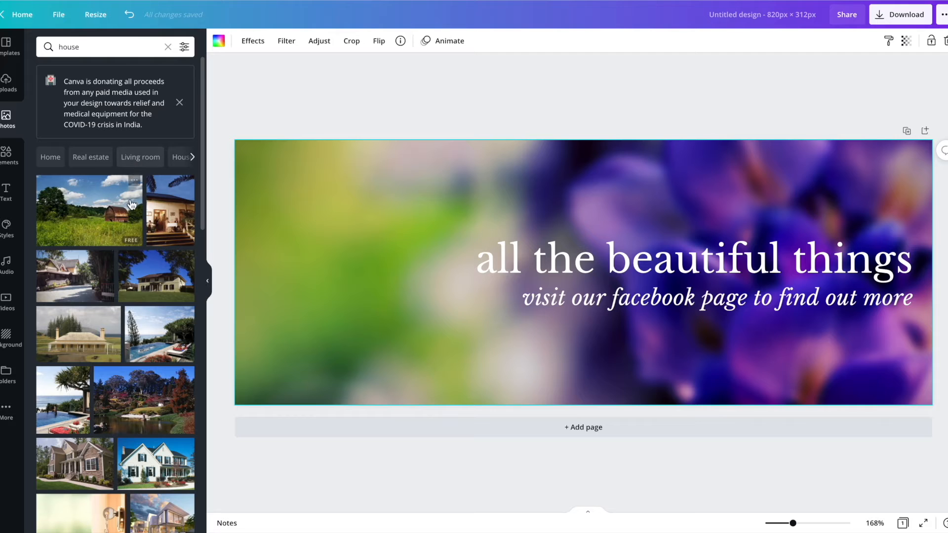
- Filter the house photo results to Horizontal orientation
scroll(120, 237, down, 1)
scroll(119, 237, down, 5)
scroll(120, 237, up, 7)
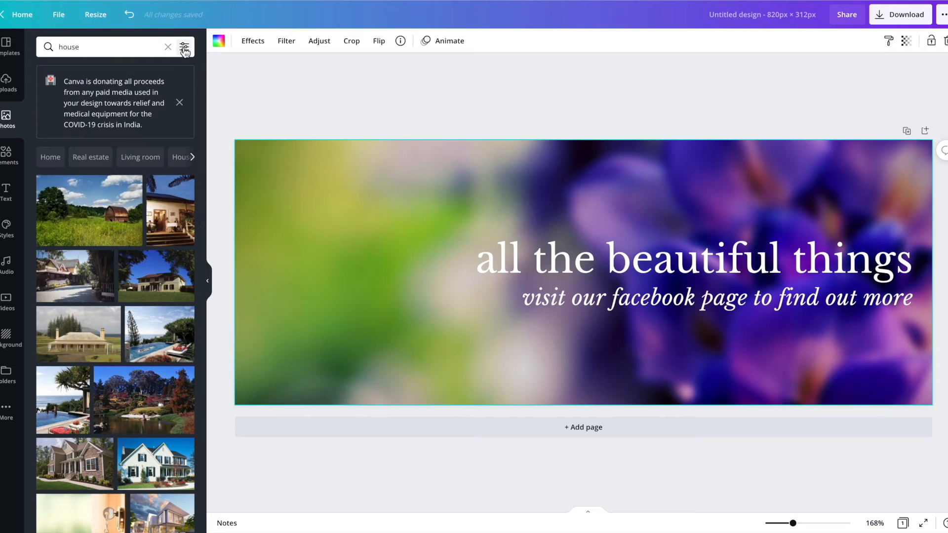
click(184, 48)
click(102, 181)
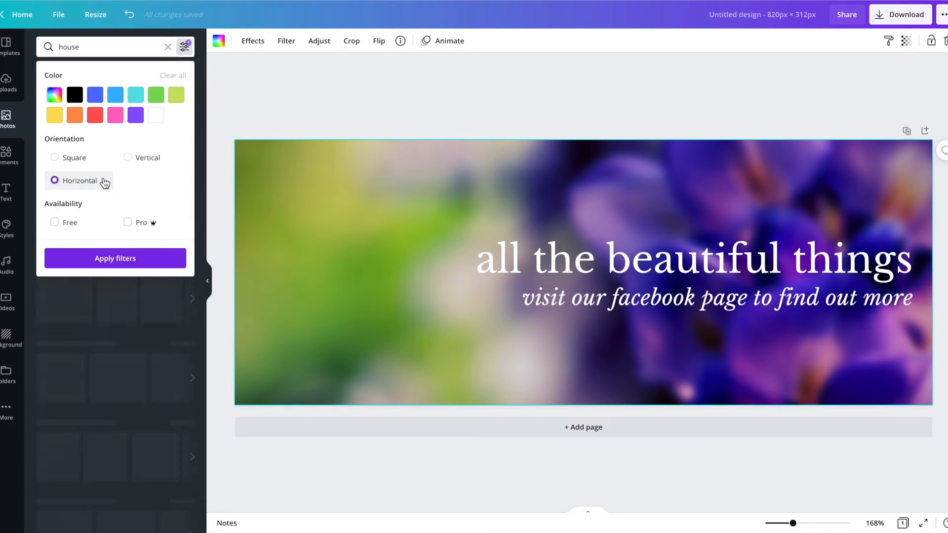
click(132, 266)
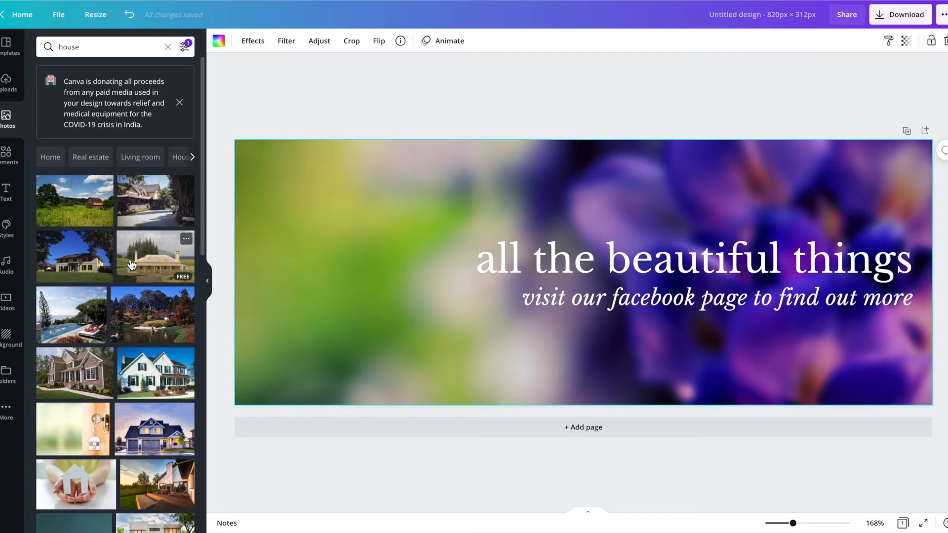
- Fill the background with the sunset terrace house photo, deleting the blurred background image and placing the photo again without blur
scroll(121, 286, down, 7)
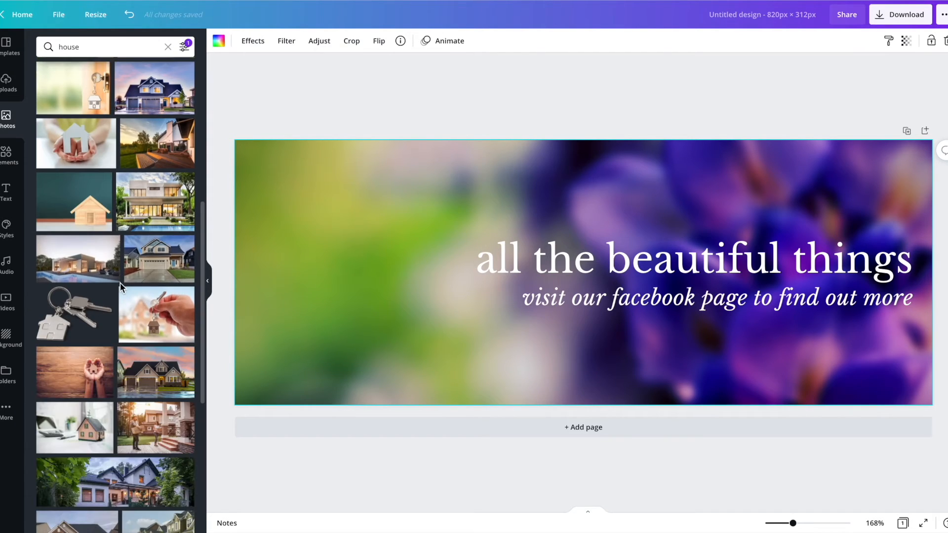
drag(167, 149, 289, 158)
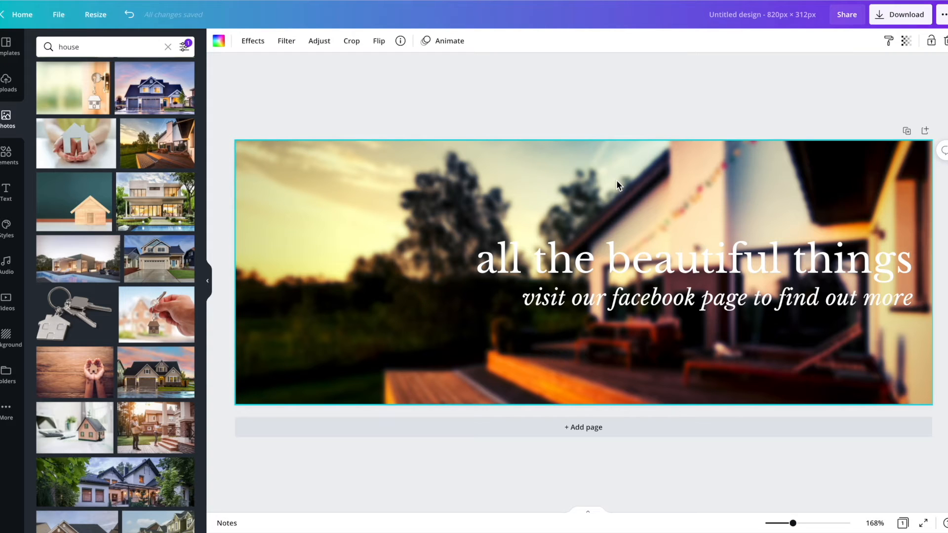
click(625, 247)
click(590, 198)
key(Delete)
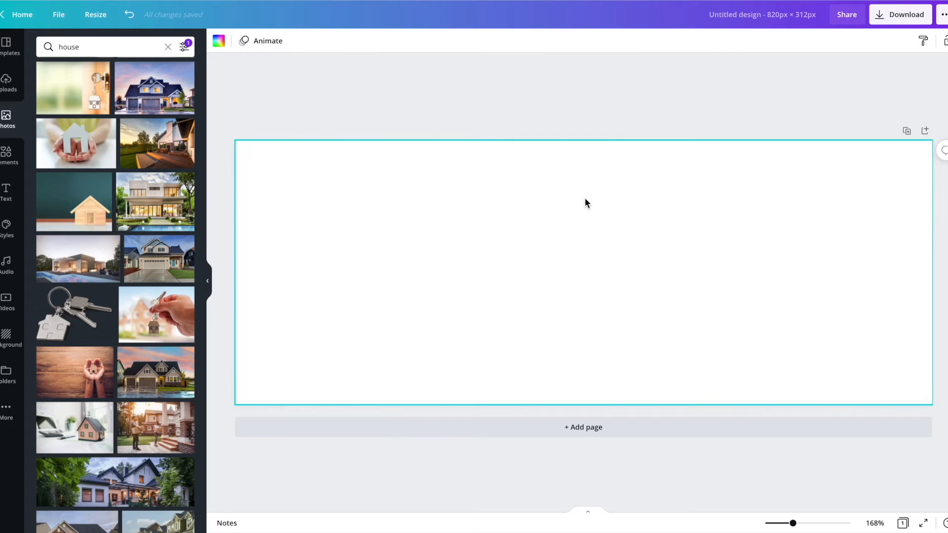
drag(157, 146, 247, 168)
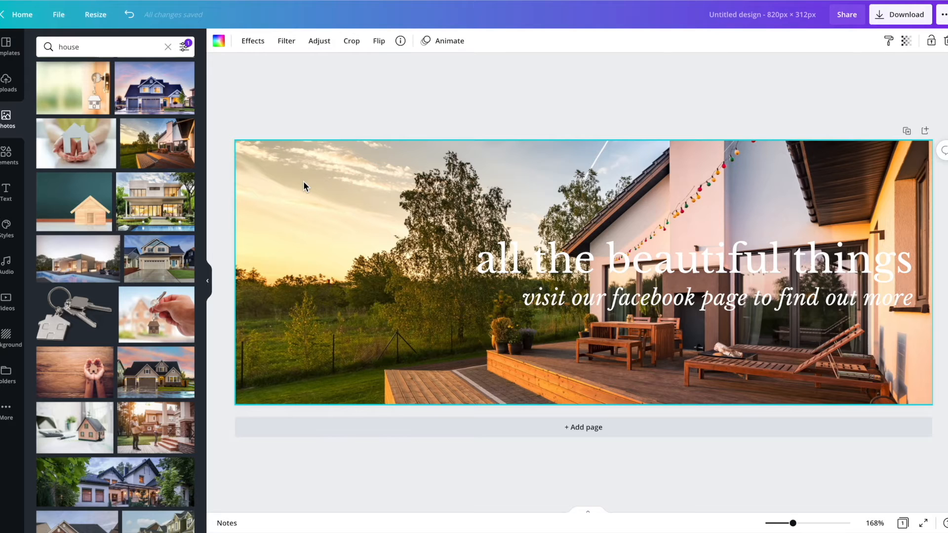
- Replace the terrace background with the Pro photo of the wooden house lit up at dusk
scroll(160, 295, down, 5)
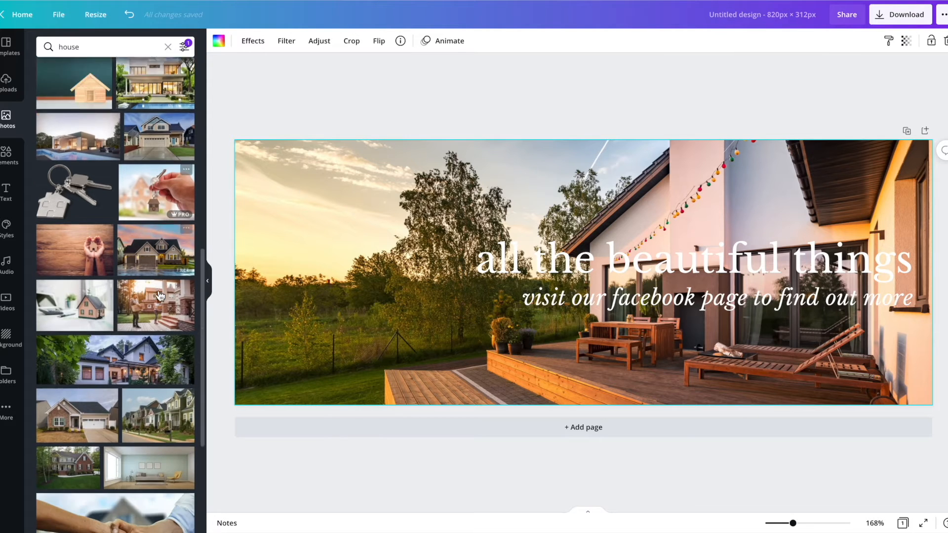
scroll(160, 296, down, 5)
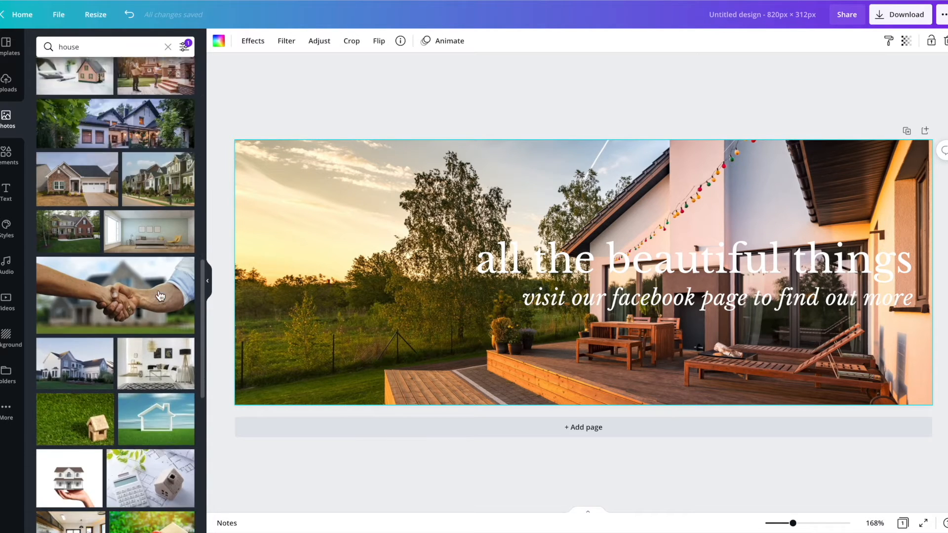
scroll(161, 296, down, 4)
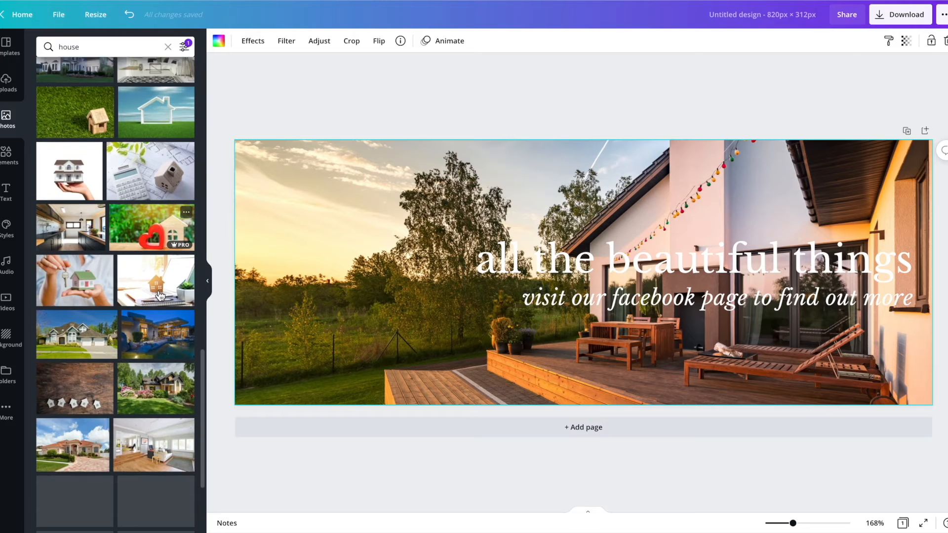
scroll(161, 295, down, 4)
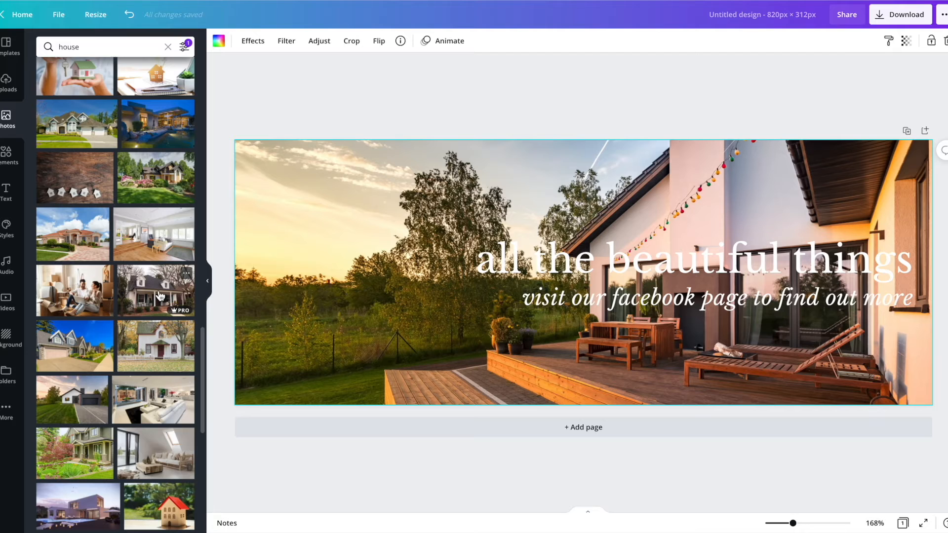
scroll(159, 296, down, 3)
mouse_move(98, 256)
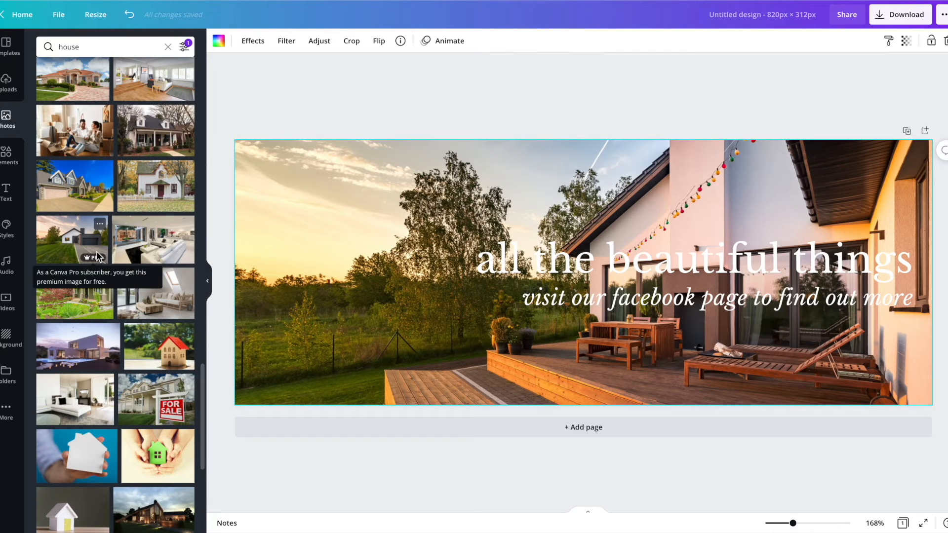
scroll(124, 213, down, 3)
scroll(124, 212, down, 1)
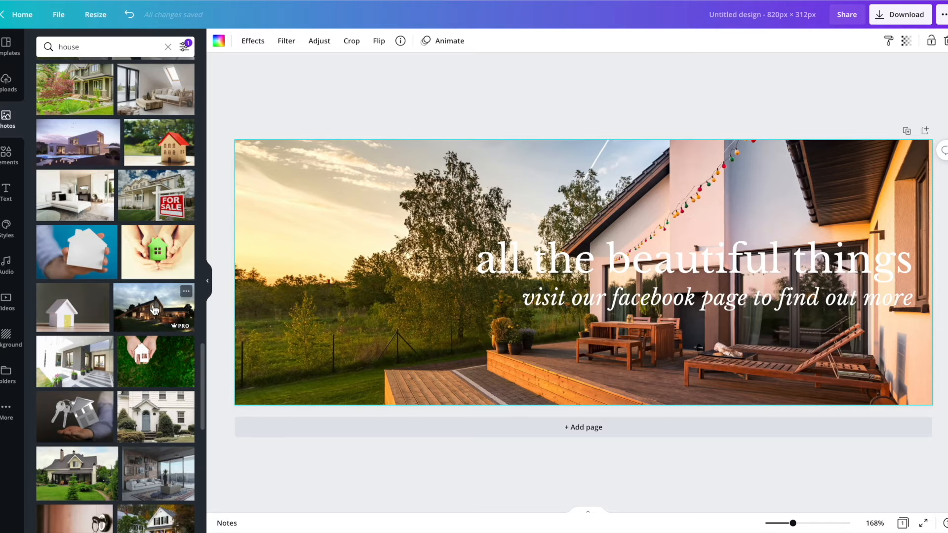
drag(154, 309, 245, 236)
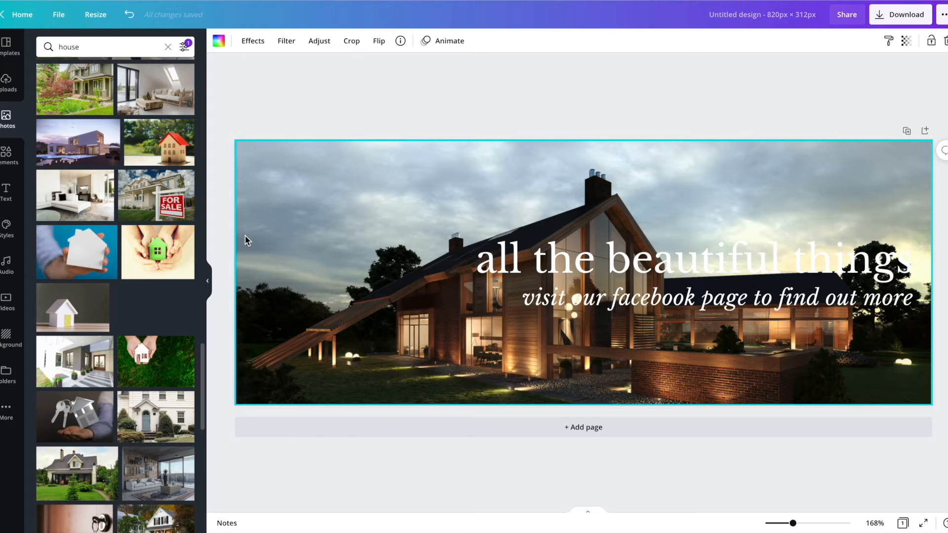
- Replace the background with the Pro photo of a white house cutout lying on green clover
scroll(148, 317, down, 10)
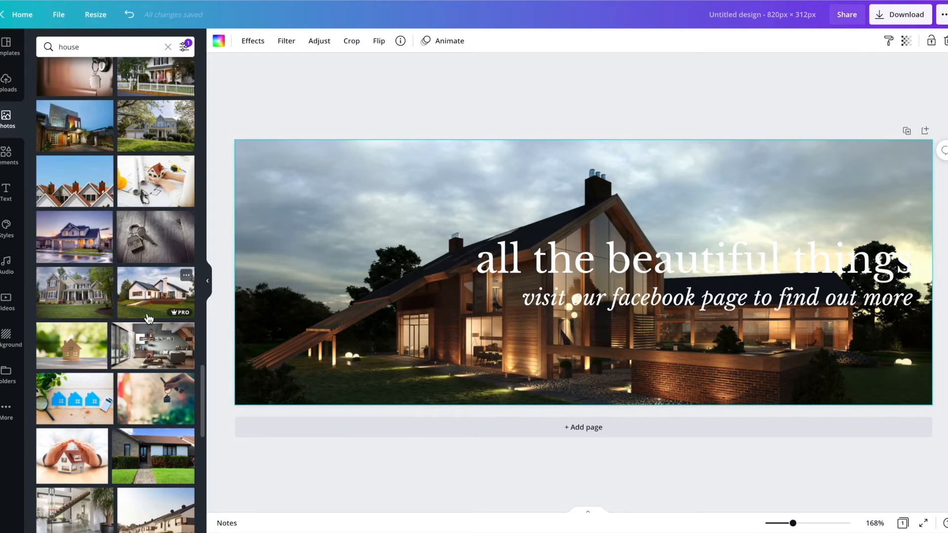
scroll(148, 318, down, 6)
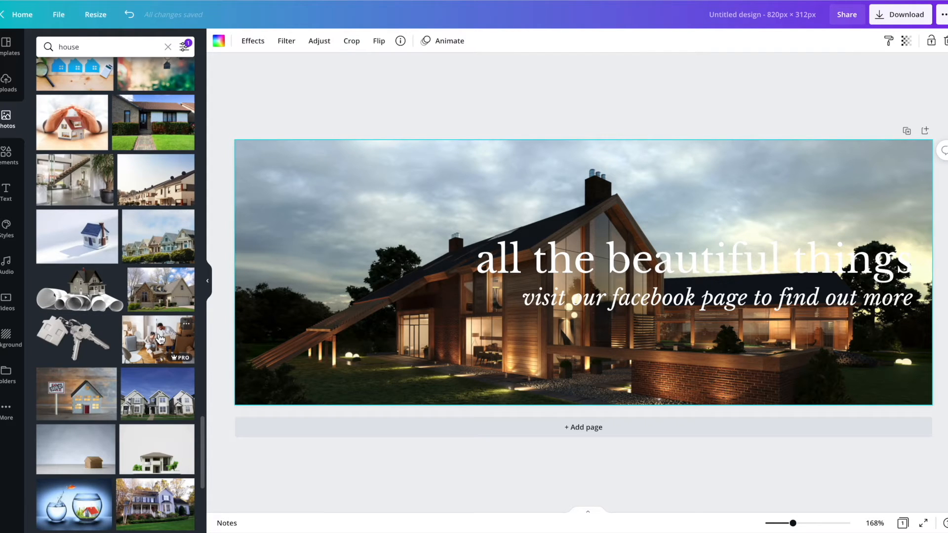
scroll(161, 338, down, 8)
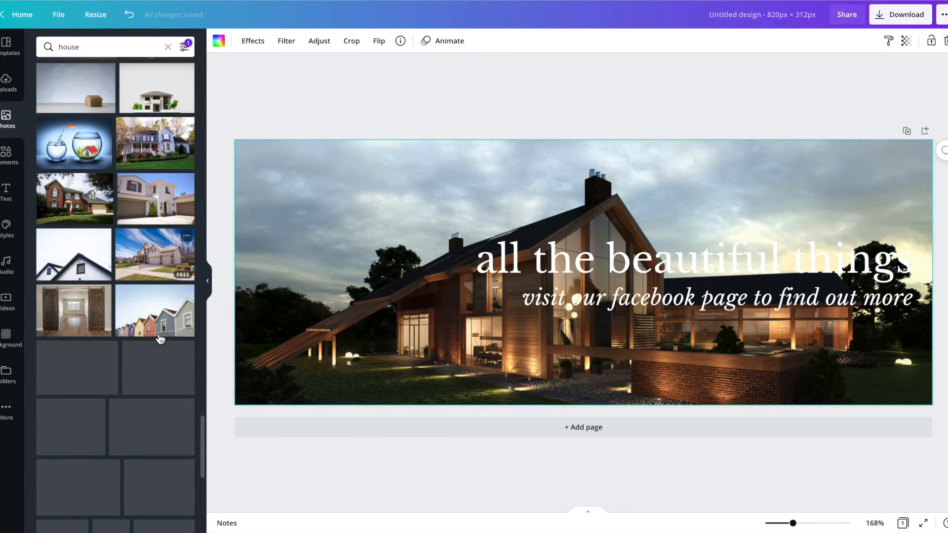
scroll(160, 339, down, 7)
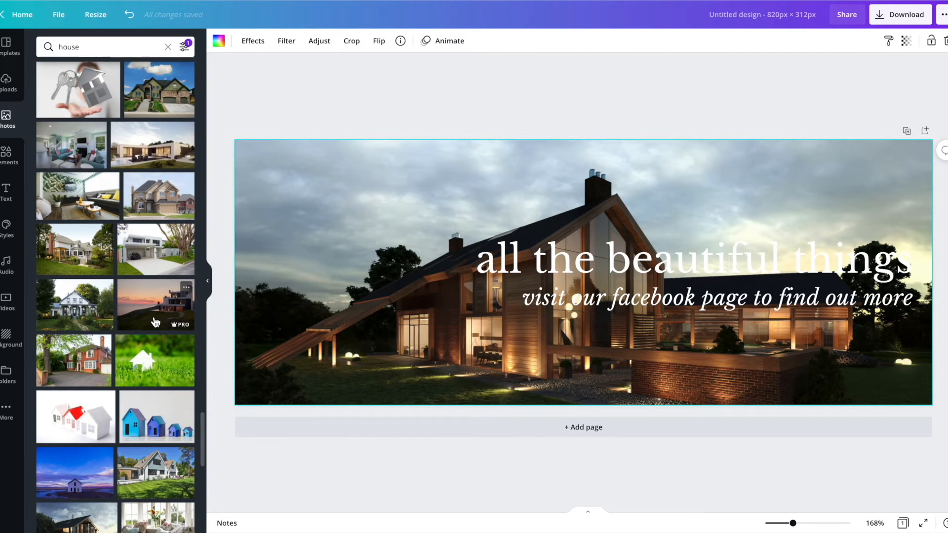
scroll(159, 339, down, 7)
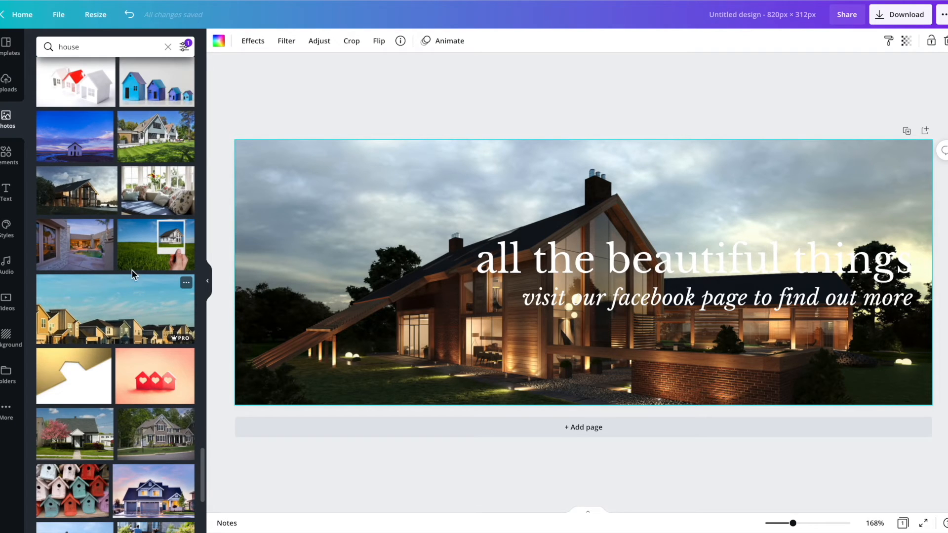
scroll(132, 274, down, 1)
scroll(133, 274, down, 6)
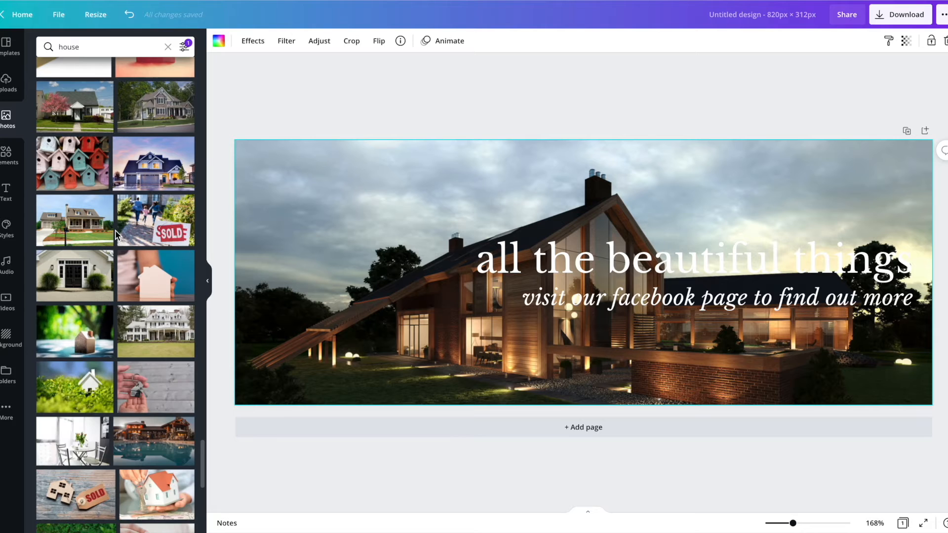
scroll(124, 252, down, 4)
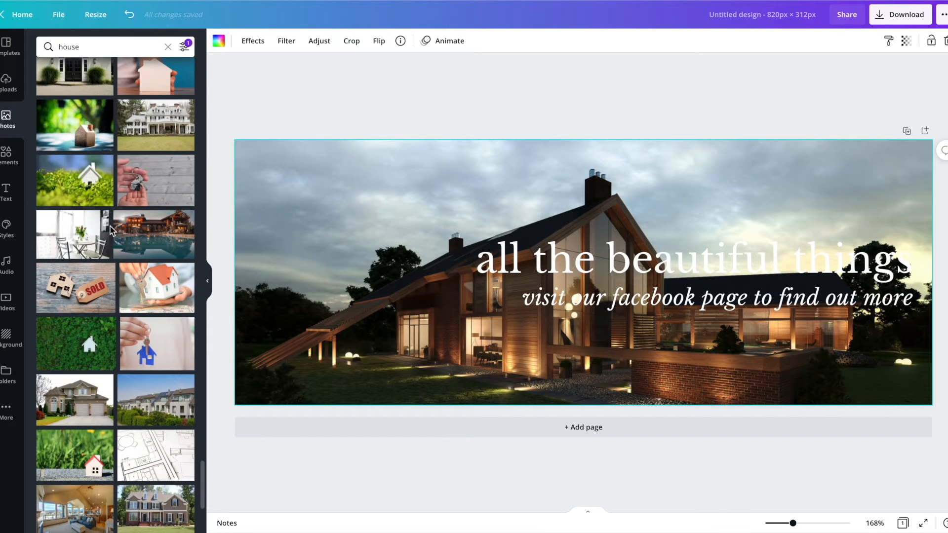
scroll(109, 225, down, 2)
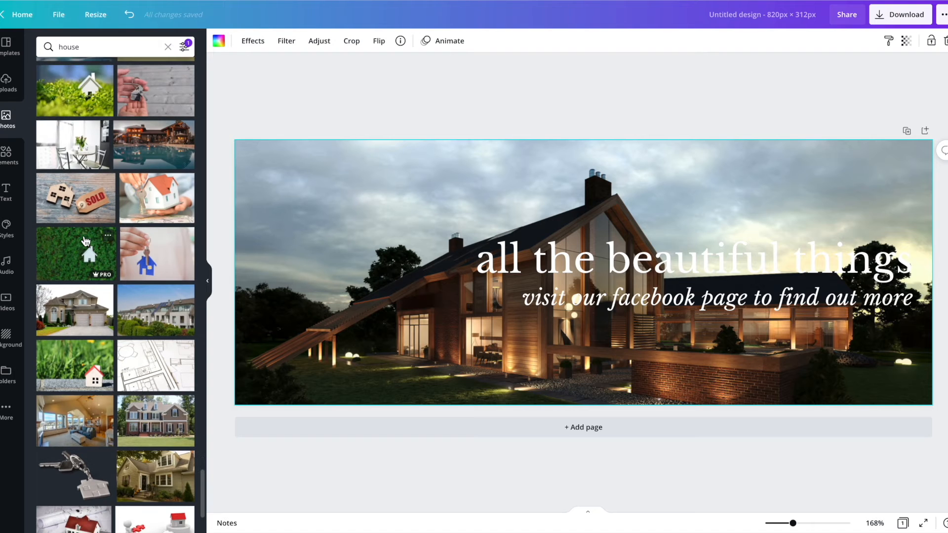
drag(85, 240, 248, 221)
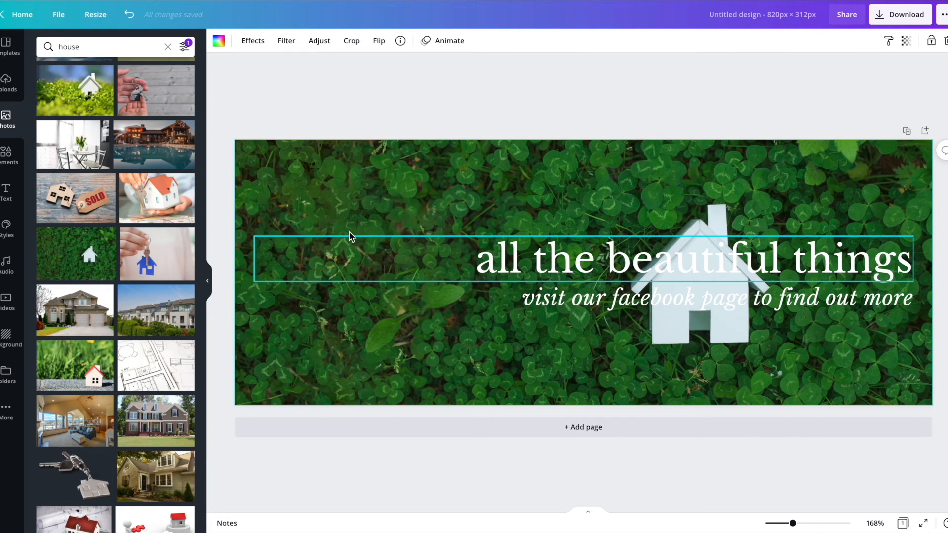
- Replace the clover background with the photo of red rooftops under a blue sky
scroll(151, 252, down, 7)
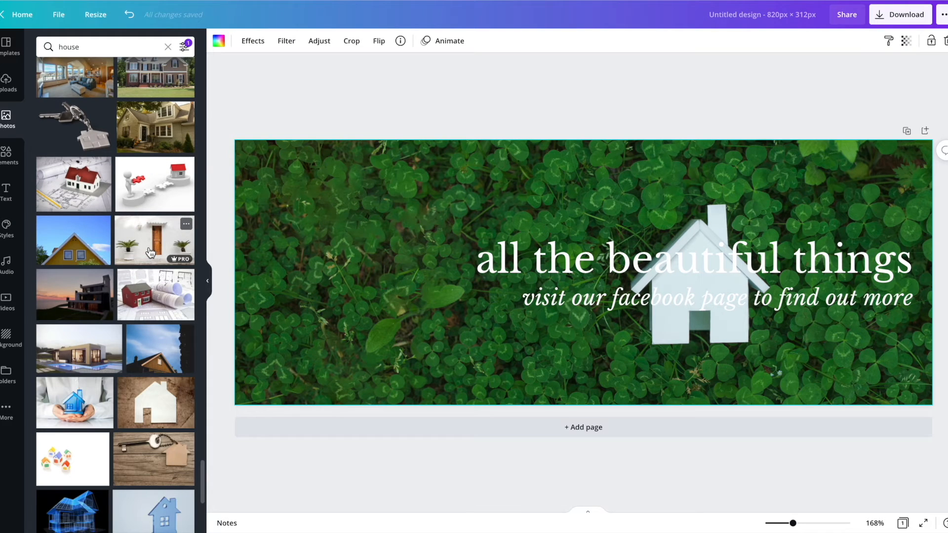
scroll(152, 291, down, 7)
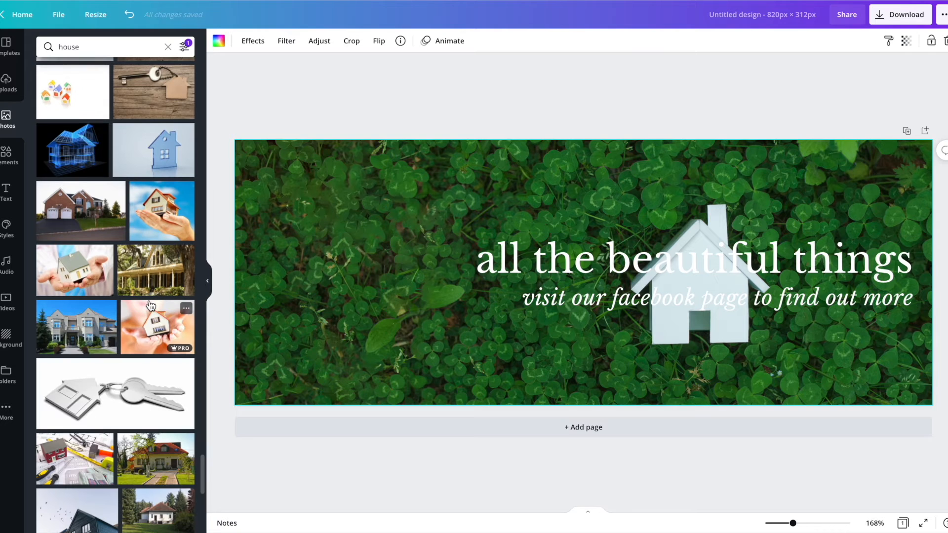
scroll(151, 304, down, 5)
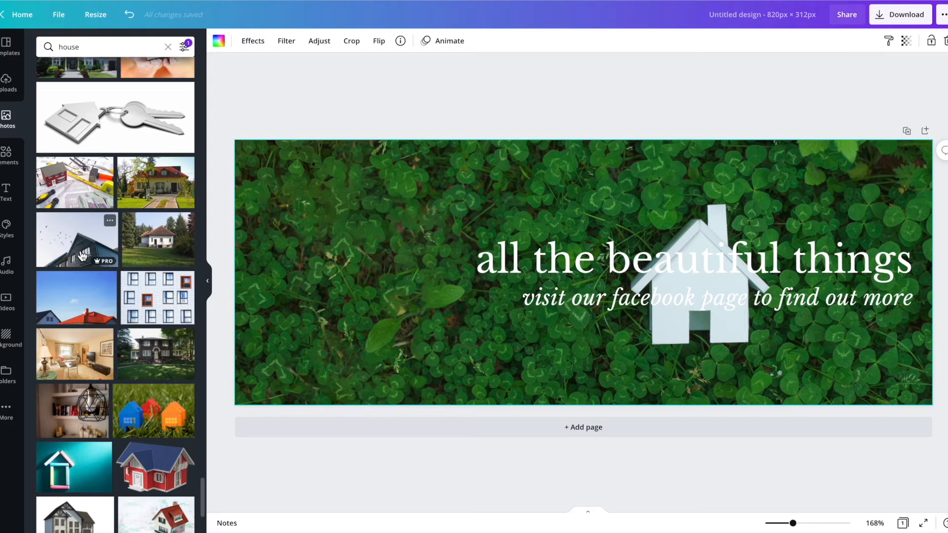
drag(89, 308, 223, 267)
click(318, 245)
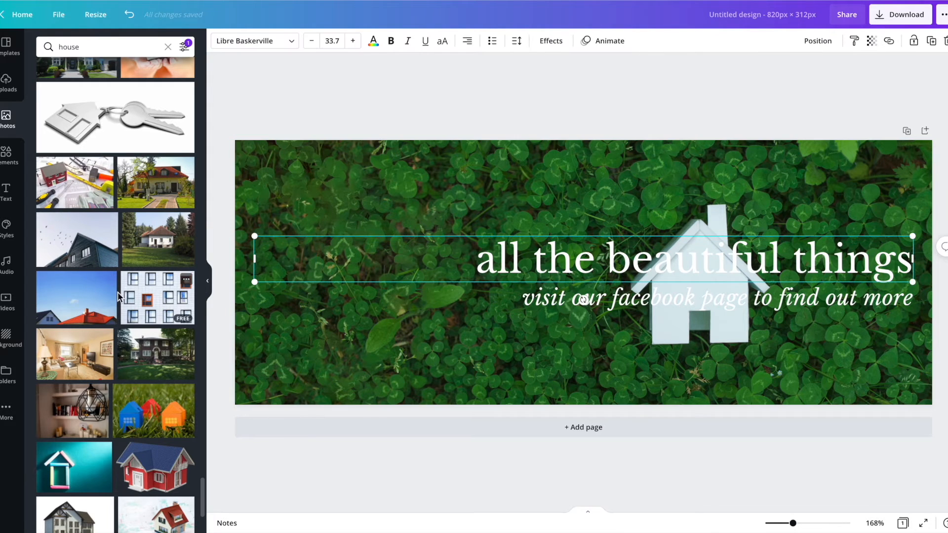
drag(89, 301, 255, 190)
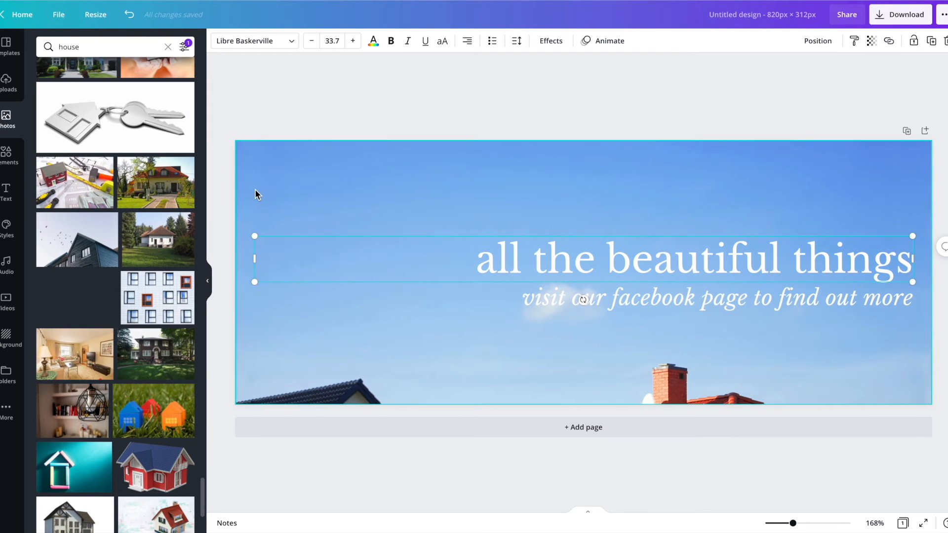
- Crop the rooftop background, shifting the photo upward so the roofs fill the lower half of the cover
click(355, 156)
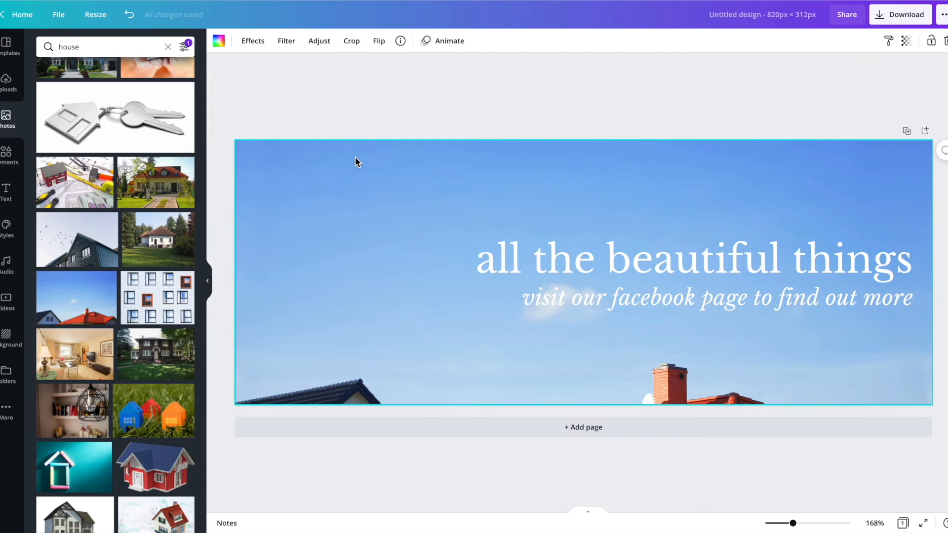
click(349, 40)
drag(381, 163, 377, 61)
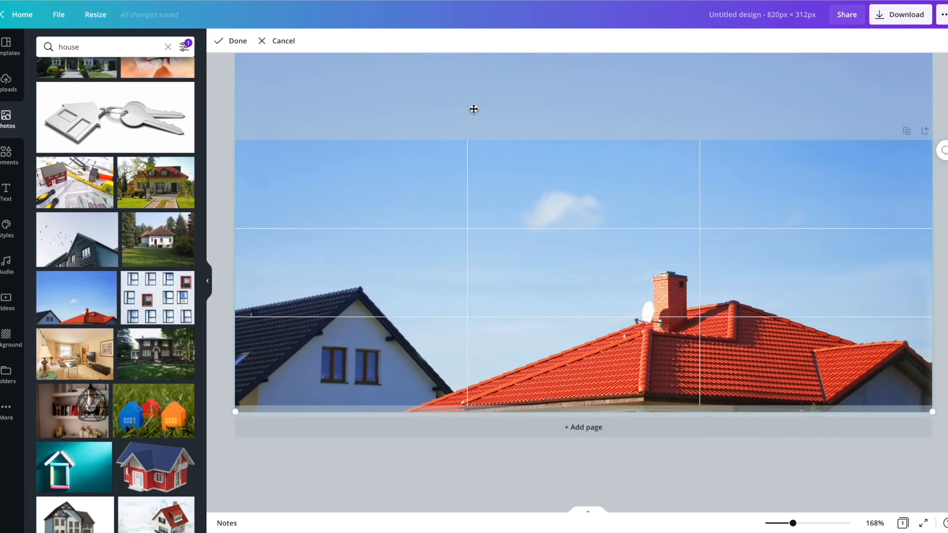
click(231, 41)
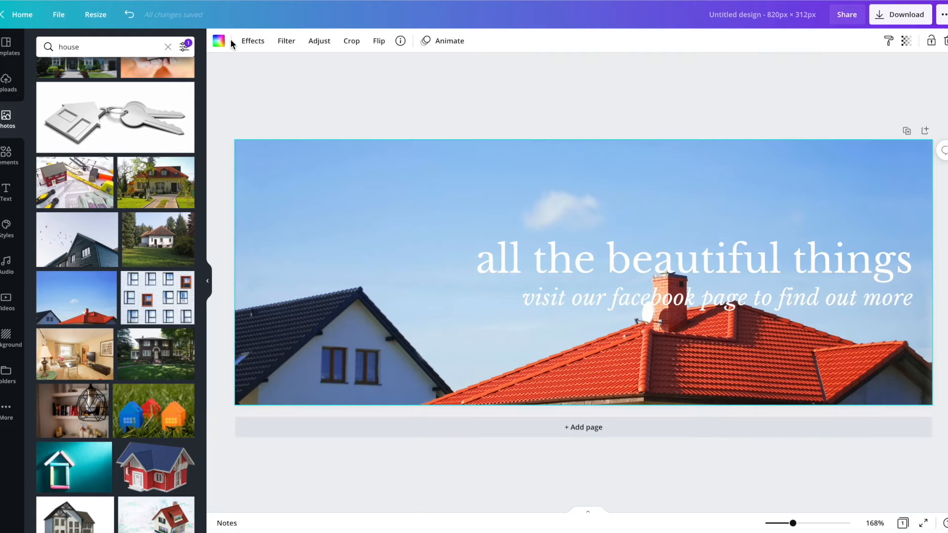
- Replace the rooftop background with the Pro photo of the row of colourful waterfront houses
scroll(147, 251, down, 5)
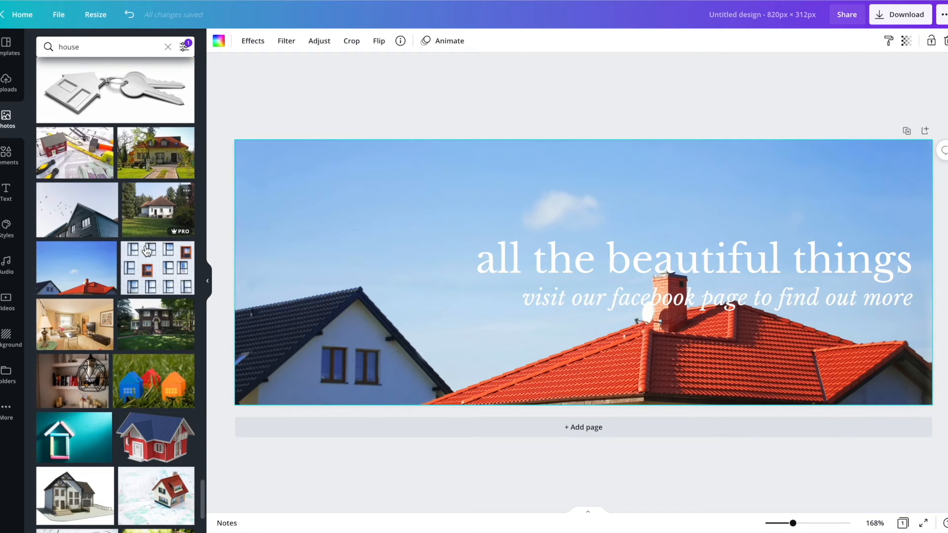
scroll(147, 251, down, 5)
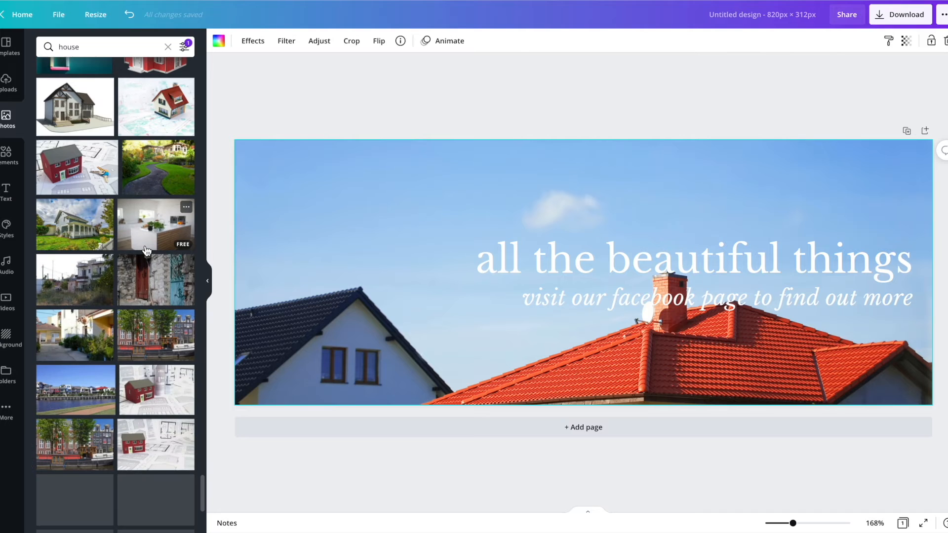
scroll(147, 251, down, 8)
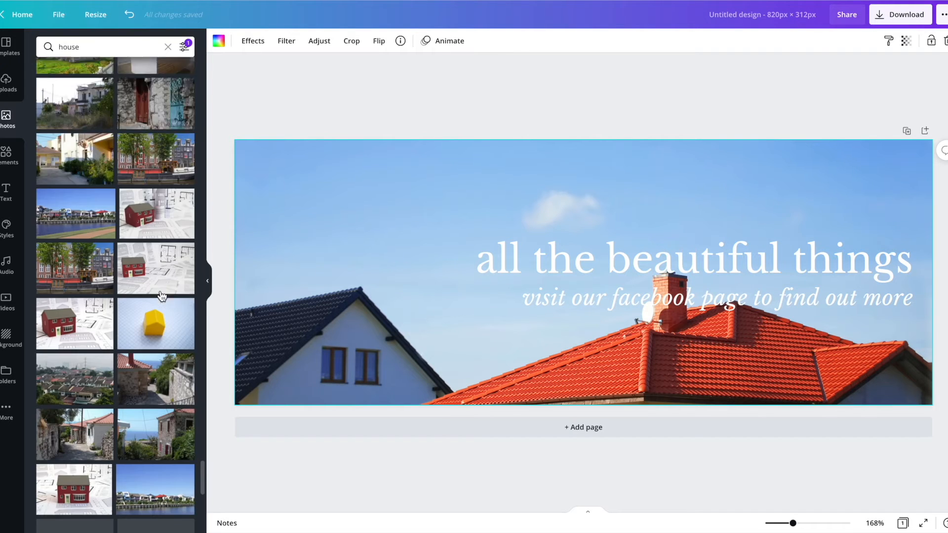
scroll(156, 270, down, 4)
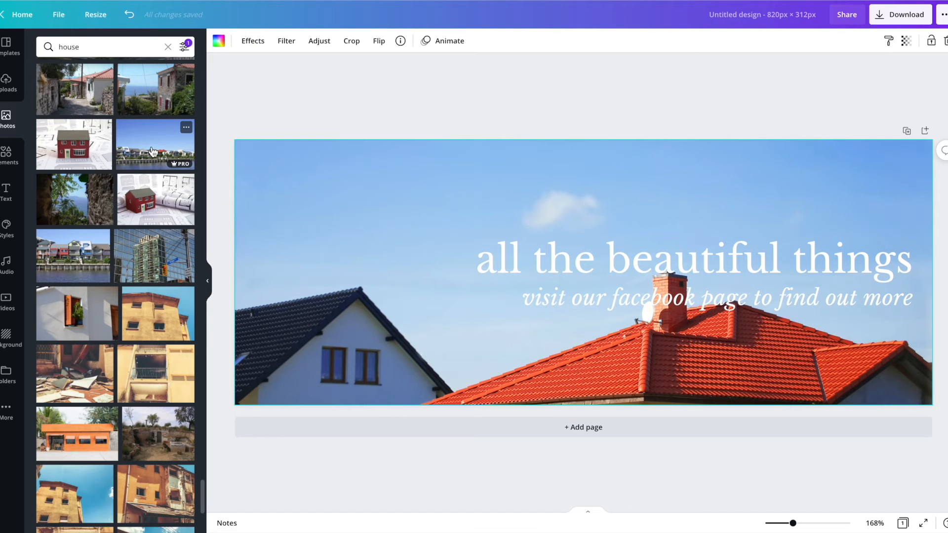
drag(148, 138, 250, 174)
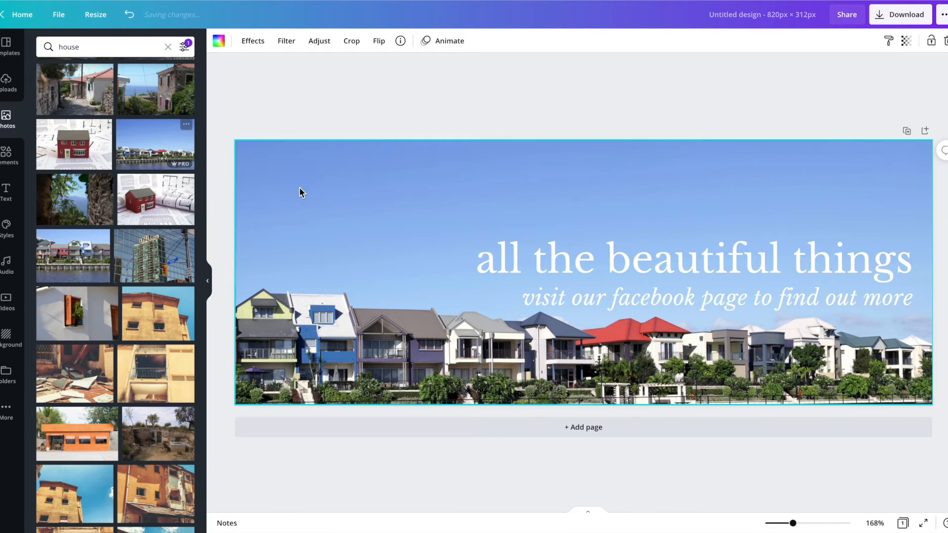
- Crop the waterfront houses background, shifting the photo slightly downward within the cover
click(348, 43)
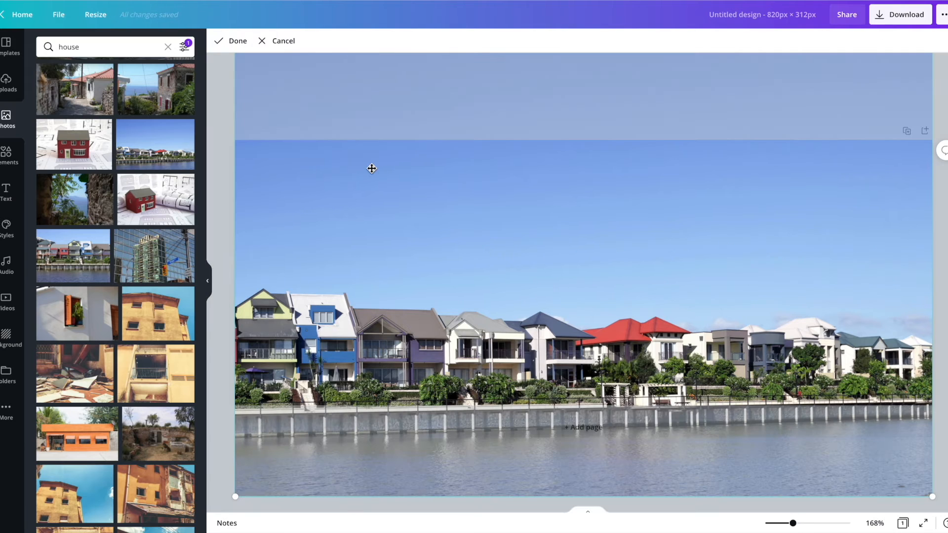
drag(371, 168, 371, 182)
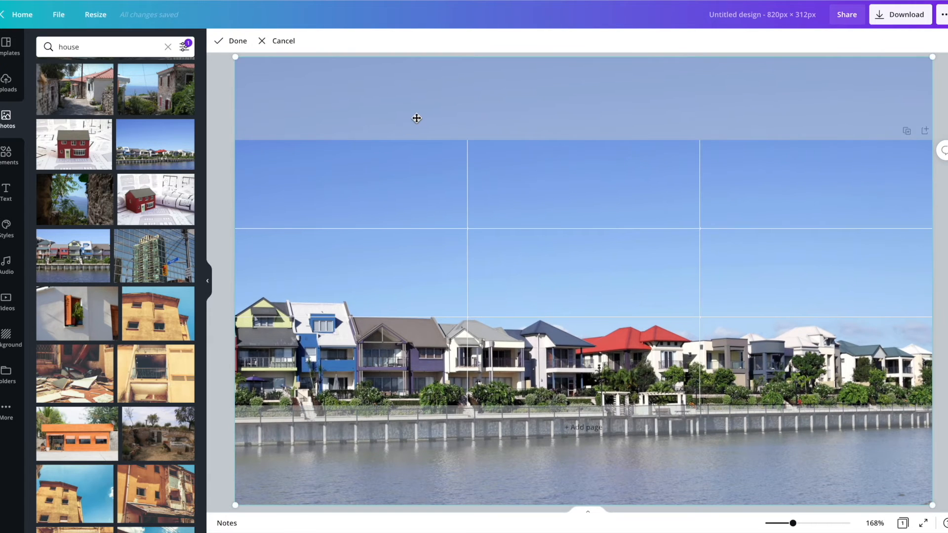
click(227, 44)
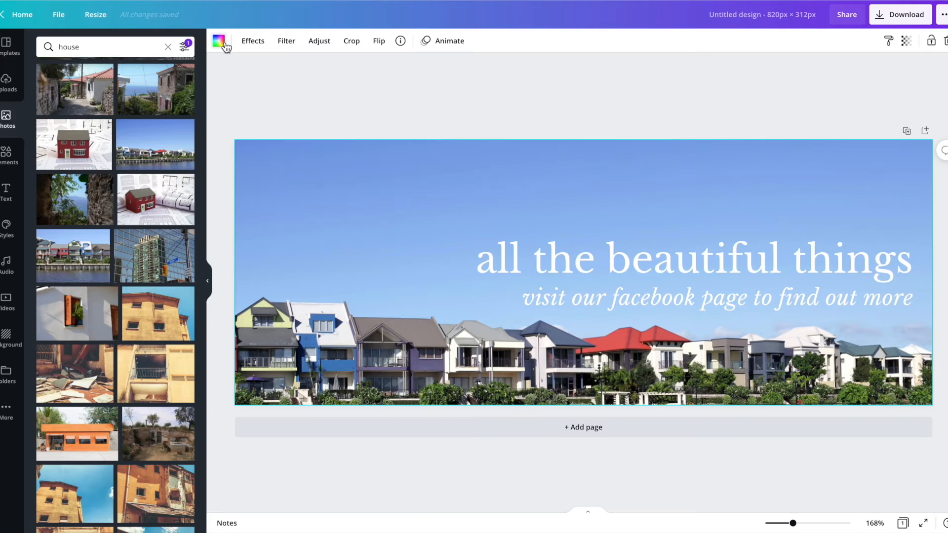
- Move the heading "all the beautiful things" slightly up and to the left, and select its whole text for editing
click(632, 268)
drag(632, 268, 540, 255)
click(589, 247)
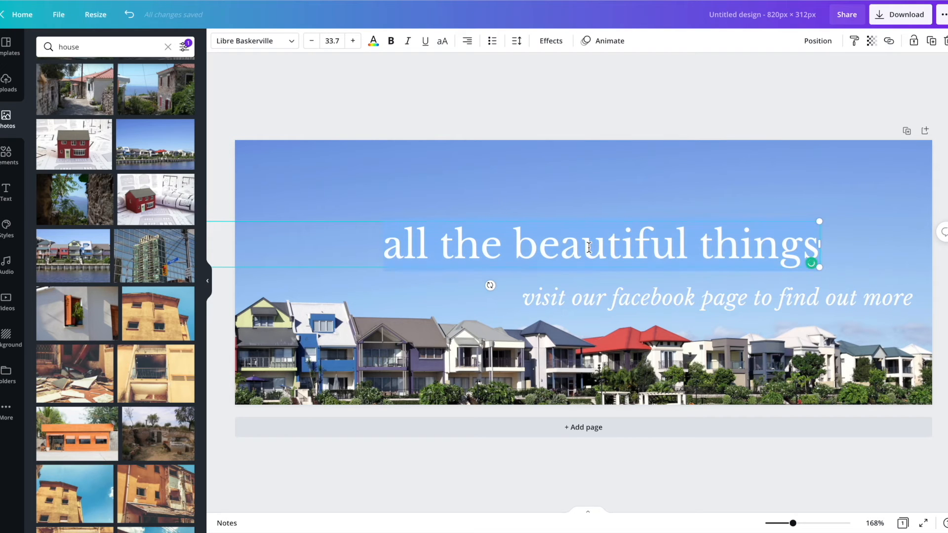
click(617, 247)
key(ctrl+a)
text(helping)
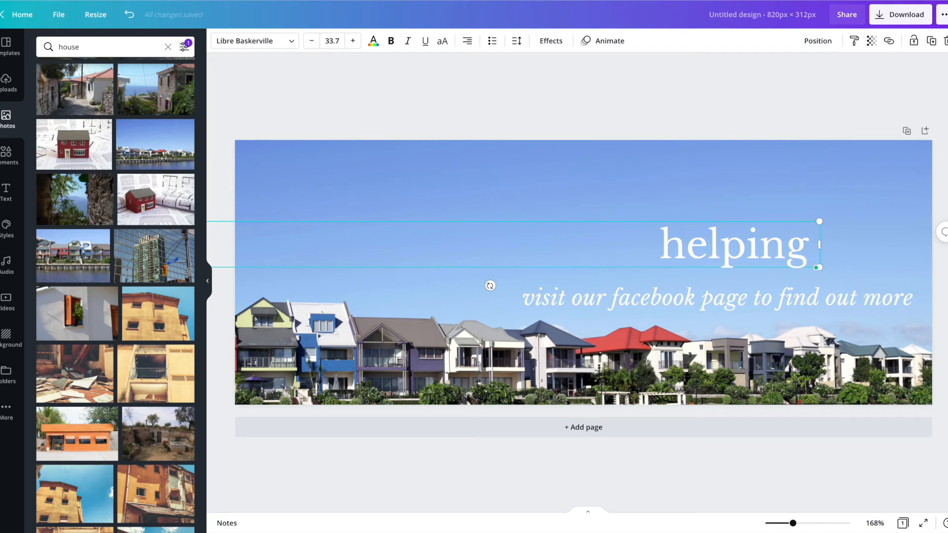
key(BackSpace)
key(BackSpace)
key(BackSpace)
key(BackSpace)
key(BackSpace)
key(BackSpace)
key(BackSpace)
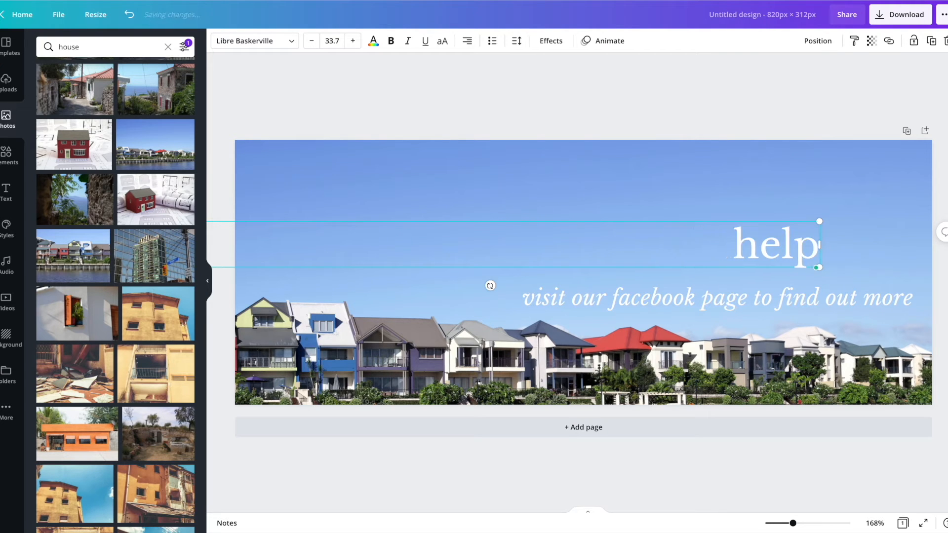
key(BackSpace)
- Enter "We help people make" as the heading text
text(W)
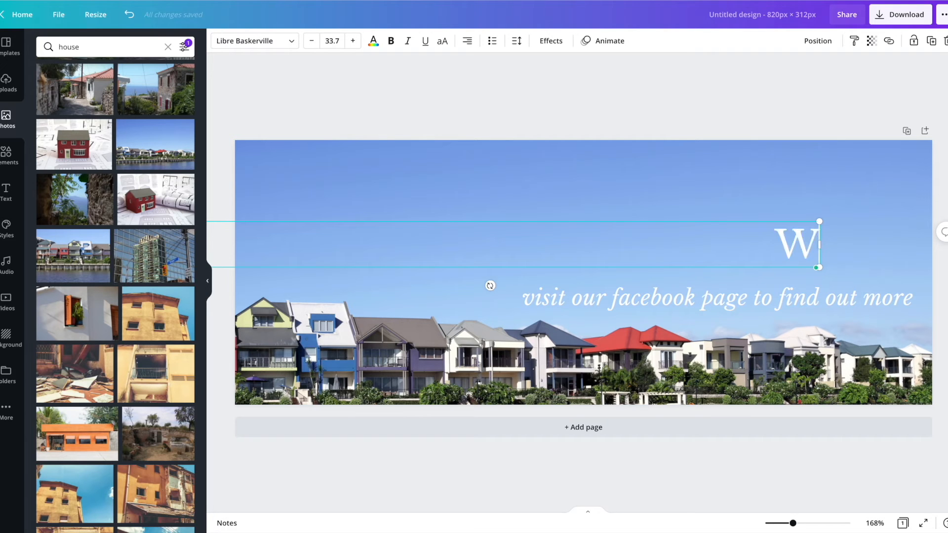
text(e help people)
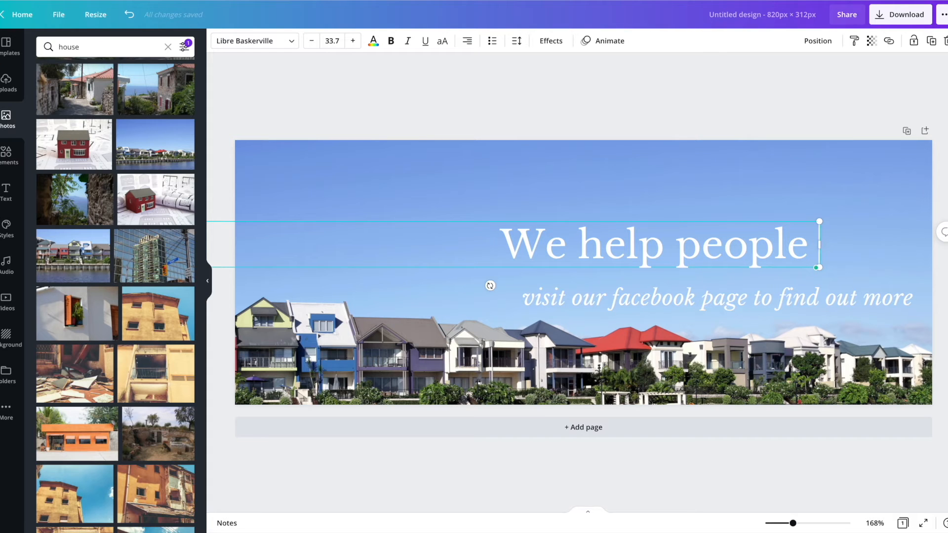
text( make)
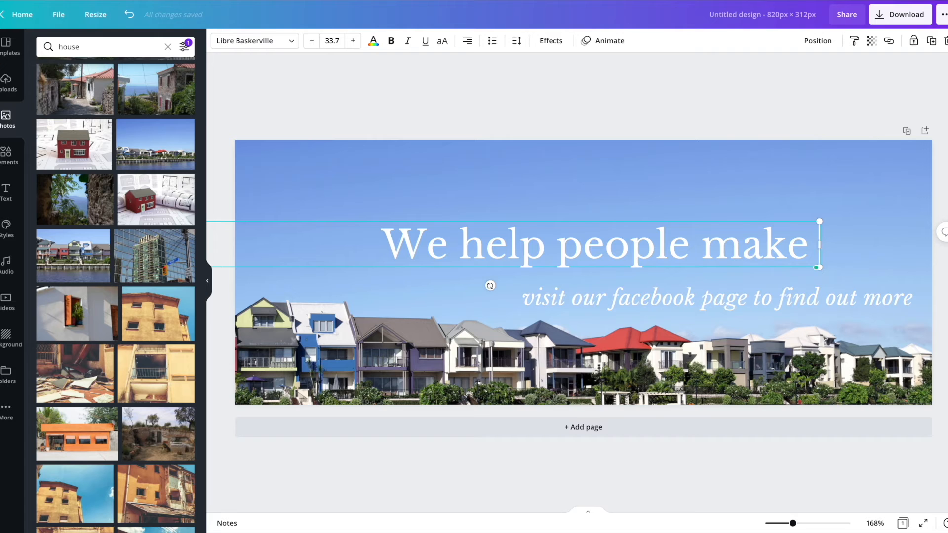
- Replace "people make" in the heading with "buying and selling a house easy peasey!"
key(BackSpace)
key(BackSpace)
key(BackSpace)
key(BackSpace)
key(BackSpace)
key(BackSpace)
key(BackSpace)
key(BackSpace)
key(BackSpace)
key(BackSpace)
key(BackSpace)
text(bu)
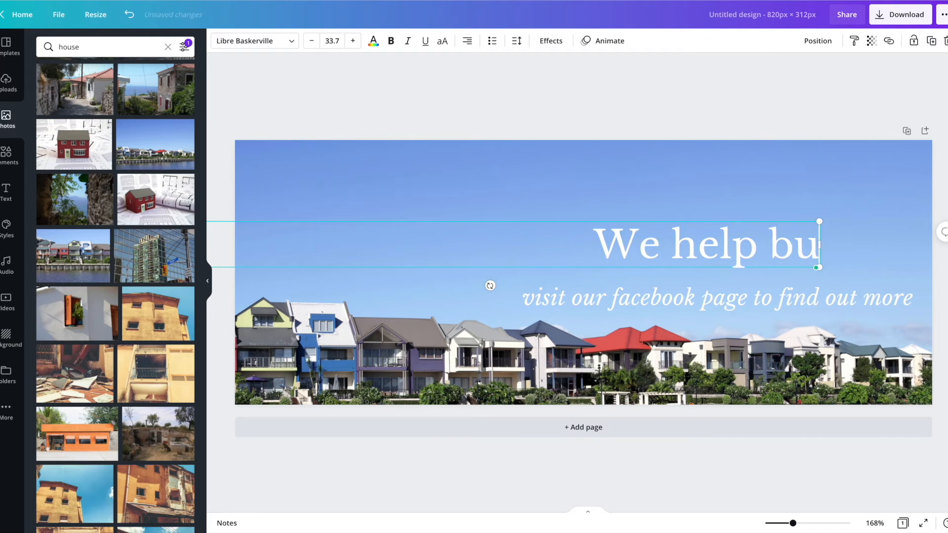
text(ying and selling a house)
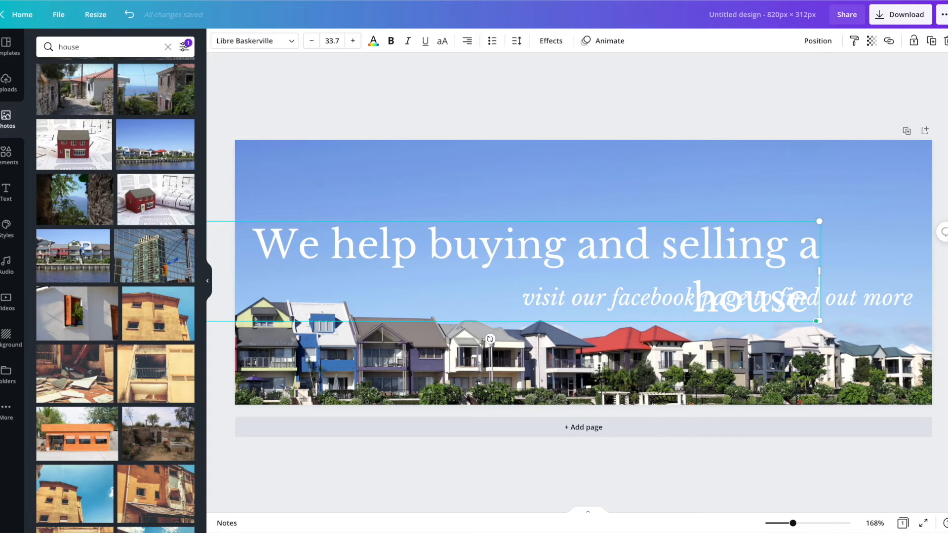
text( easy peasey!)
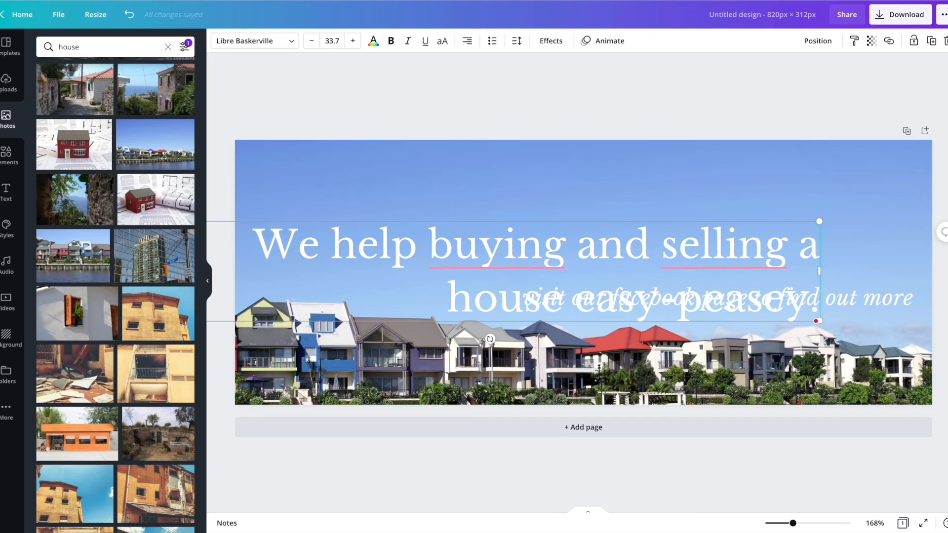
mouse_move(711, 255)
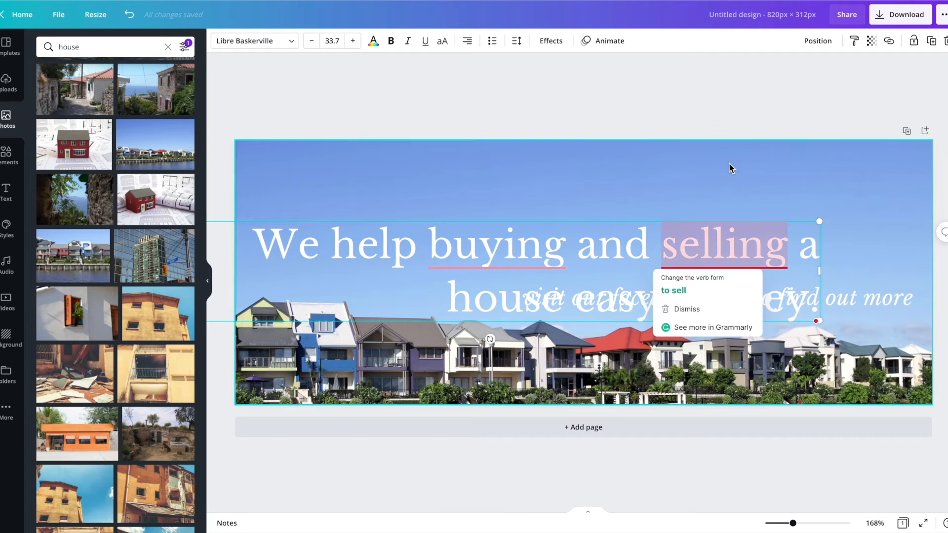
- Delete the italic subtitle "visit our facebook page to find out more" that overlaps the heading
click(889, 328)
click(882, 304)
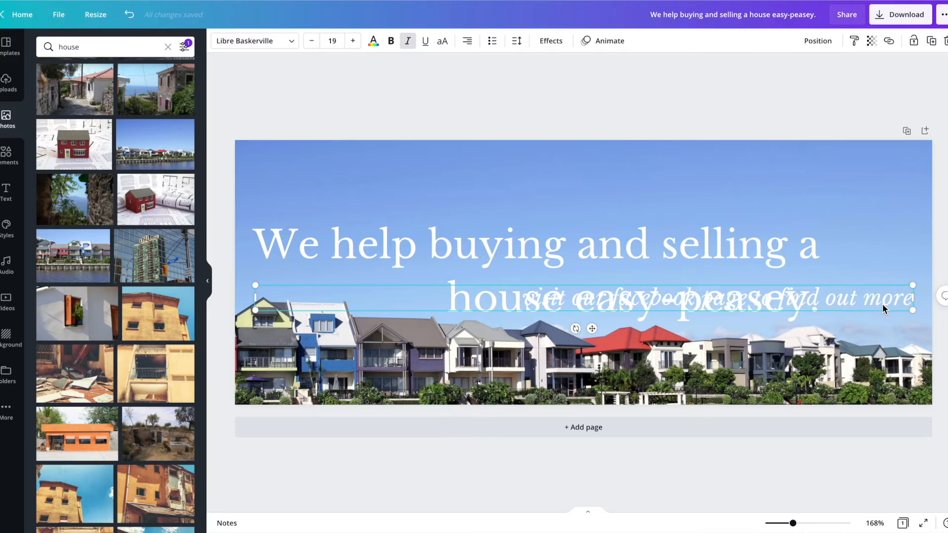
key(Delete)
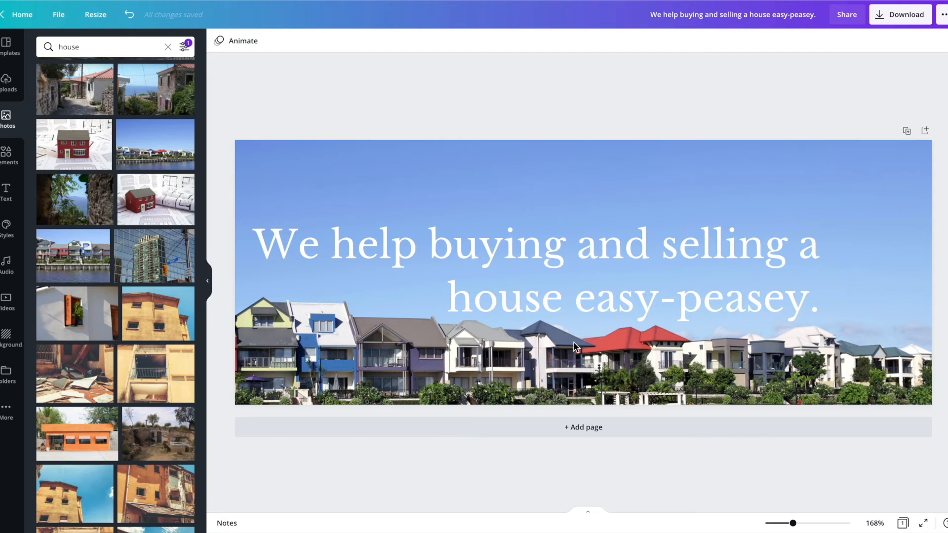
click(575, 248)
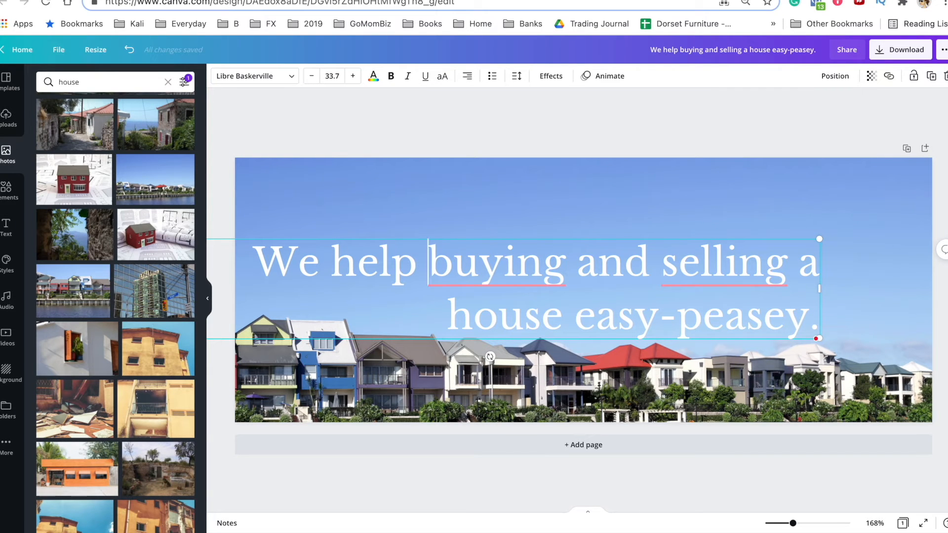
click(464, 257)
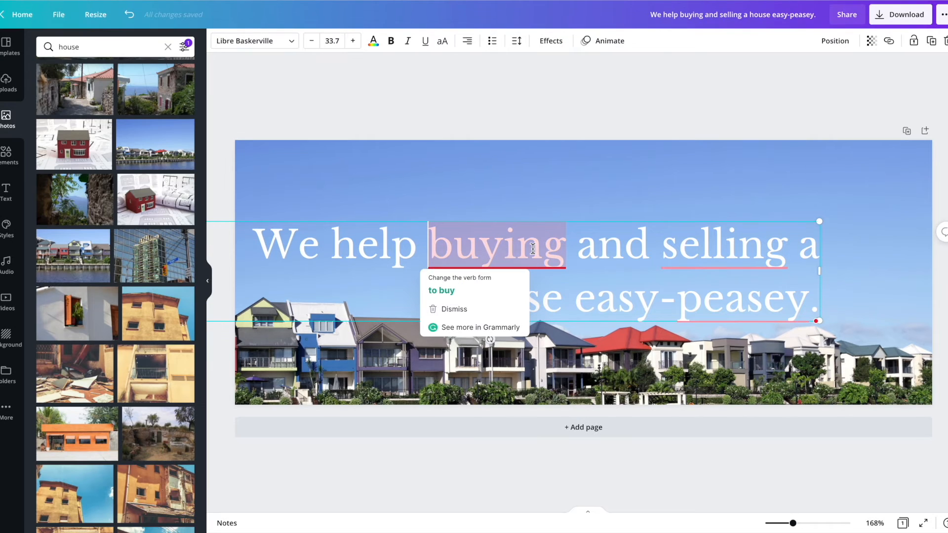
click(533, 248)
click(556, 197)
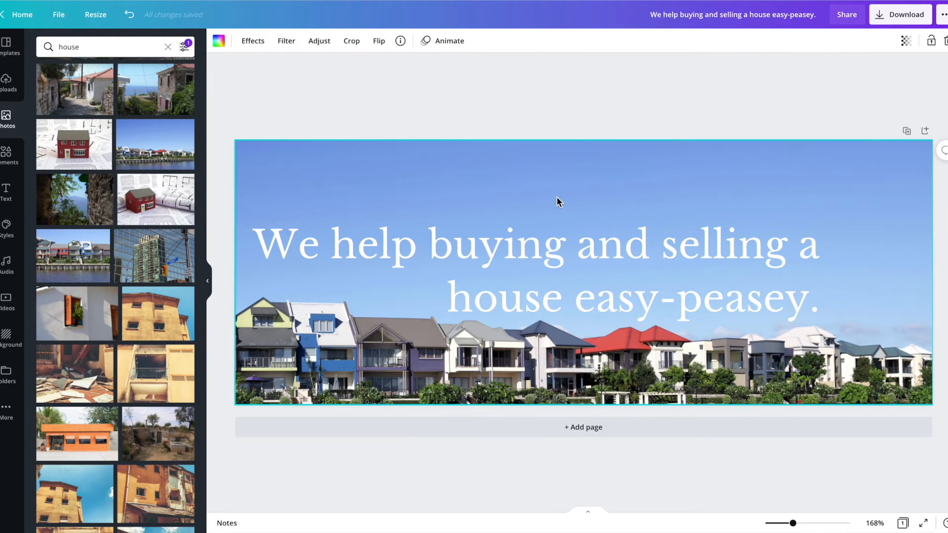
- Select the whole heading text and change its colour to black
click(638, 259)
key(ctrl+a)
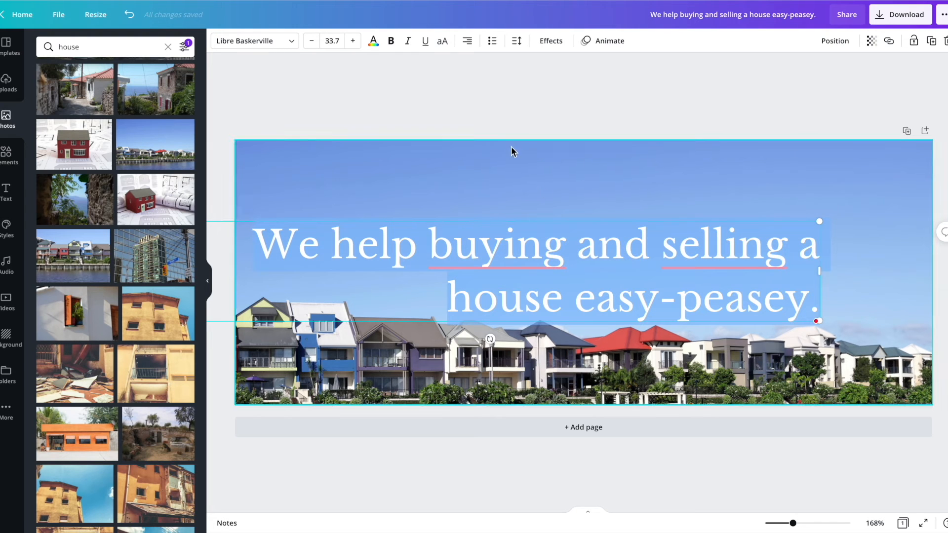
click(376, 46)
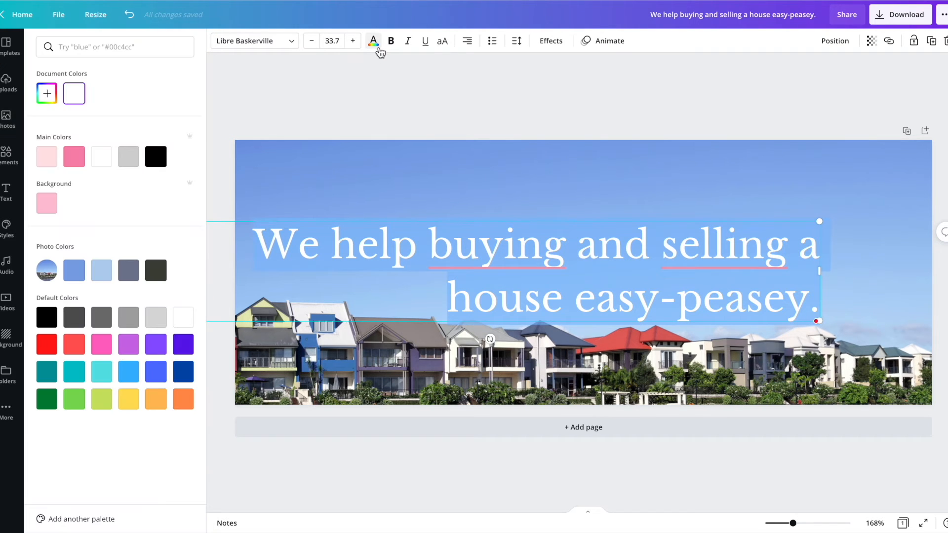
click(162, 155)
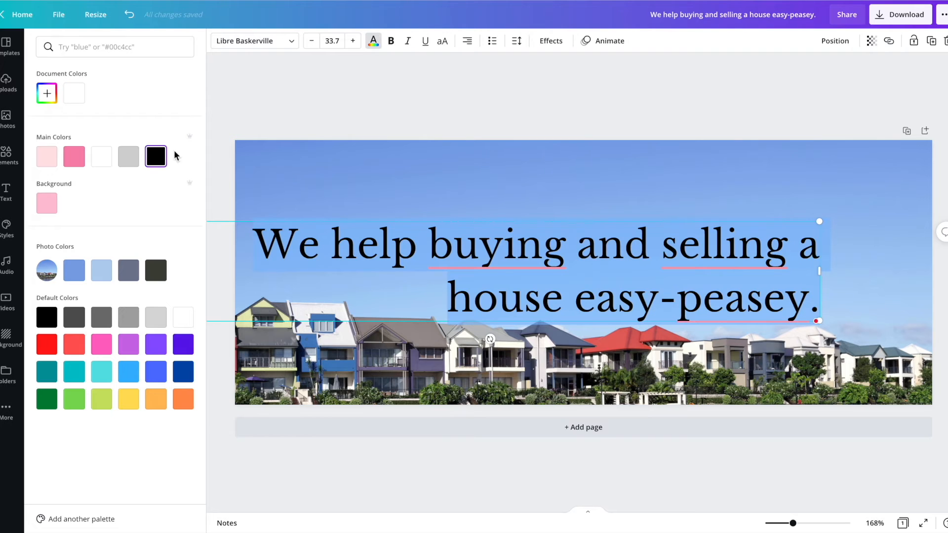
click(287, 190)
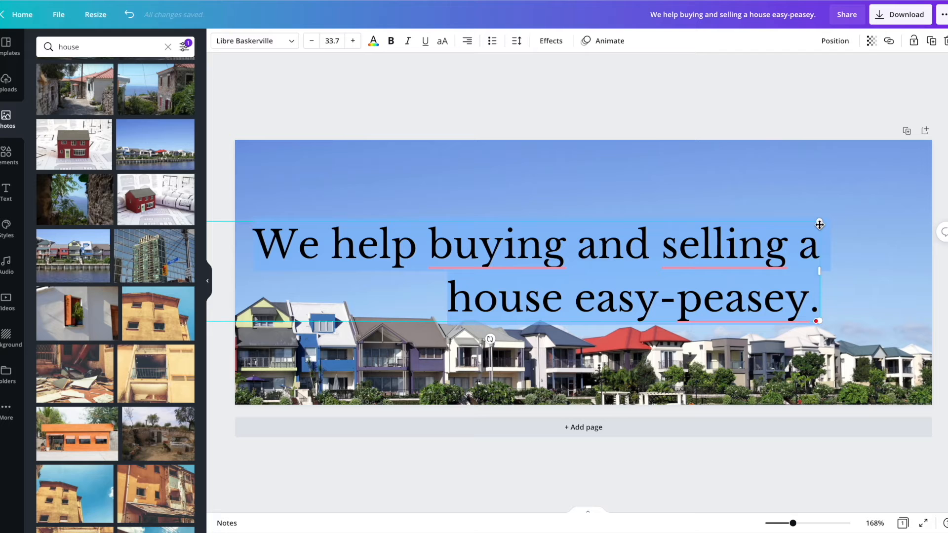
- Shrink the heading to font size 18.4 and reposition it in the sky above the houses
drag(819, 220, 521, 266)
click(427, 283)
drag(434, 267, 644, 216)
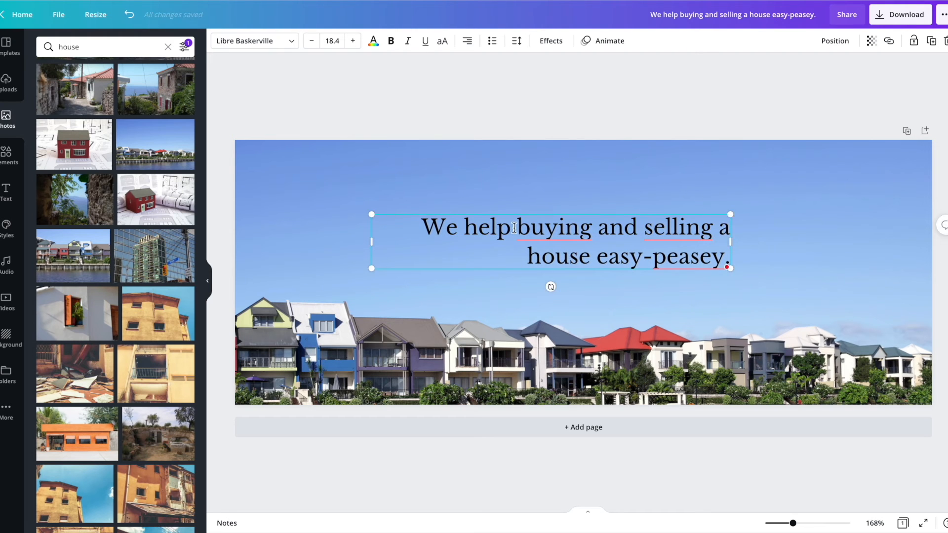
- Try replacing "help" with "make" in the heading
double_click(466, 224)
text(make)
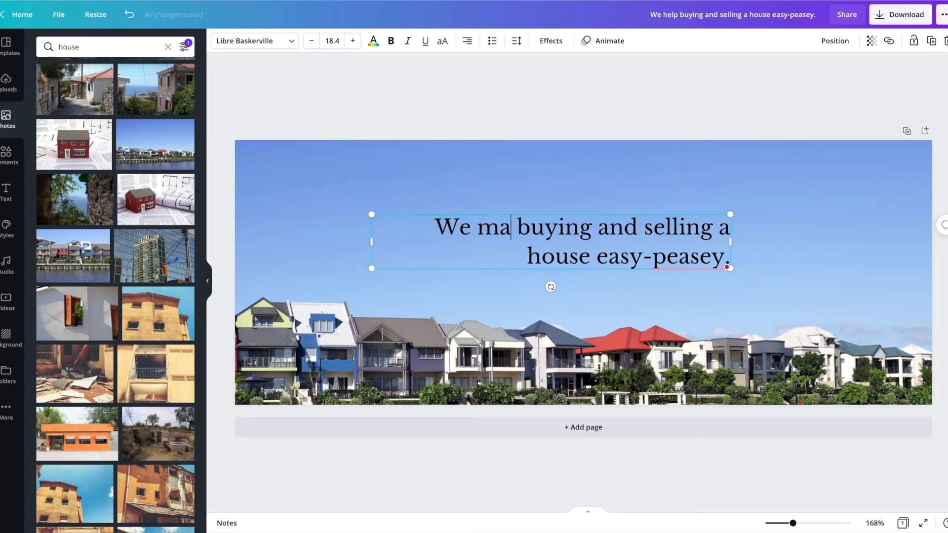
key(BackSpace)
key(BackSpace)
key(BackSpace)
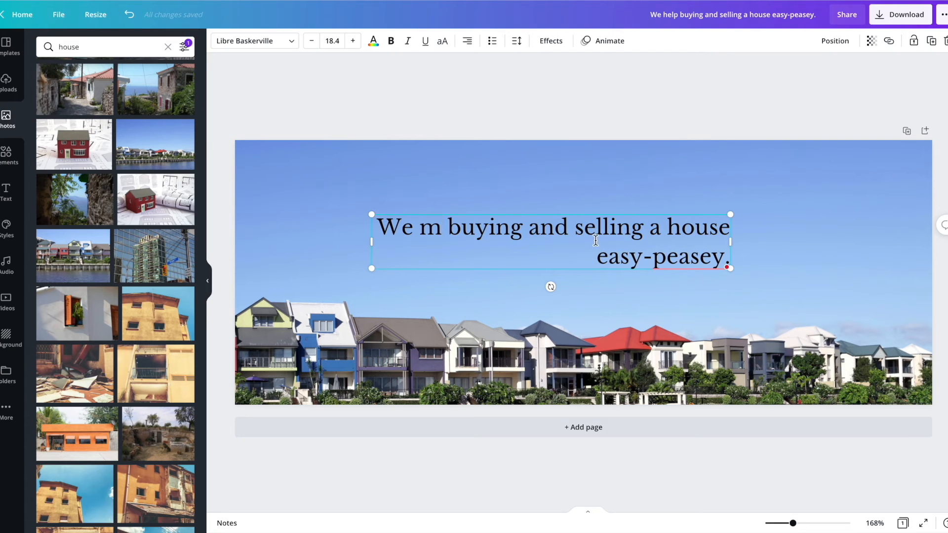
click(669, 271)
click(690, 259)
double_click(700, 253)
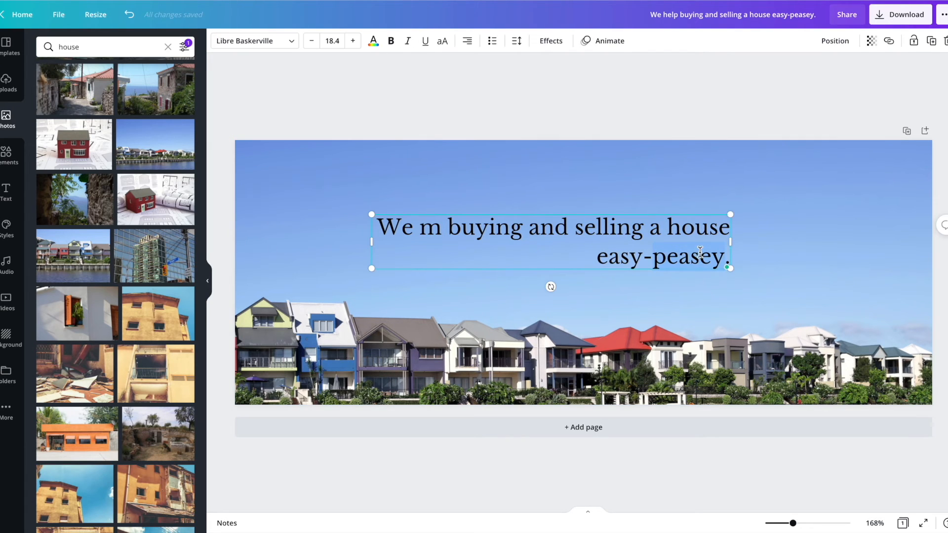
- Try rewording the start of the heading as "We take the stress out of real estate transa"
click(447, 227)
key(BackSpace)
key(BackSpace)
text(take the stress out of r)
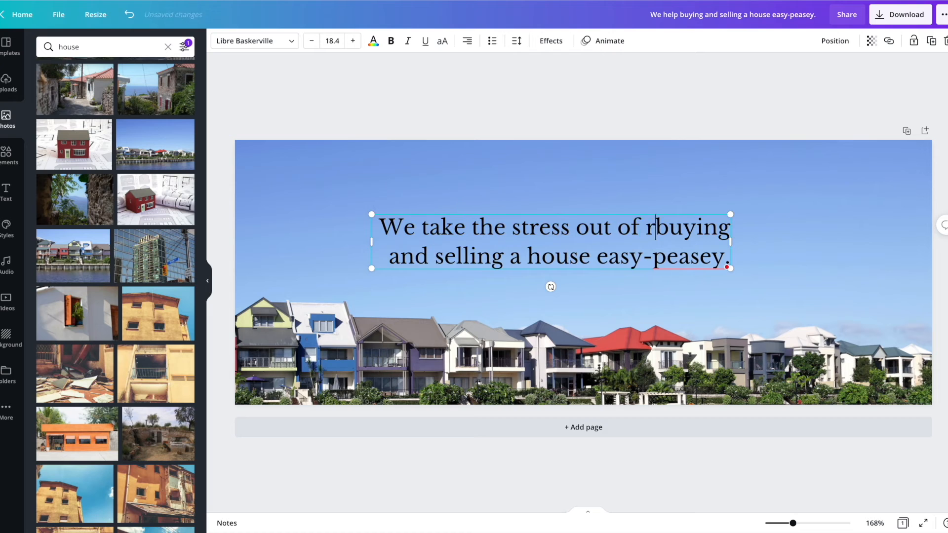
text(eal estate transa)
- Replace the entire heading text with "We make real estate transactions easy-peasey."
key(ctrl+a)
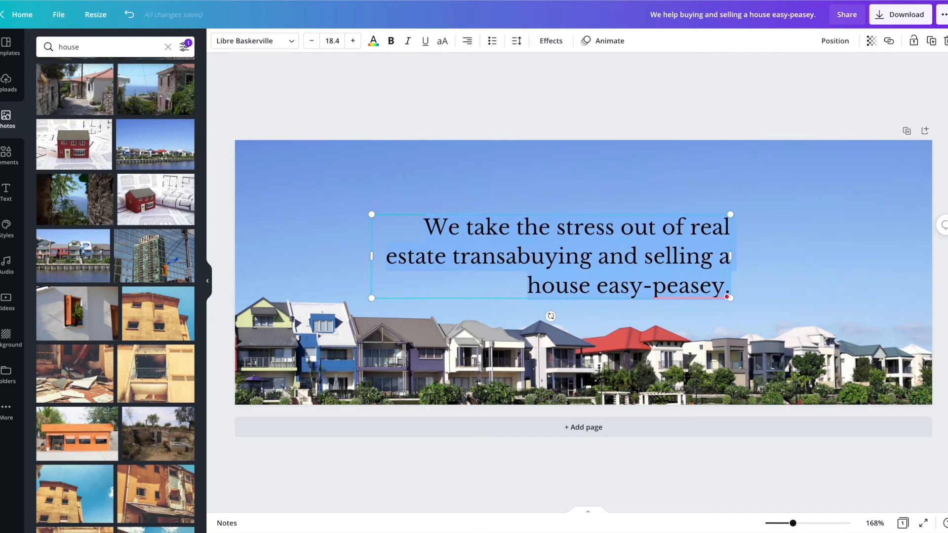
key(BackSpace)
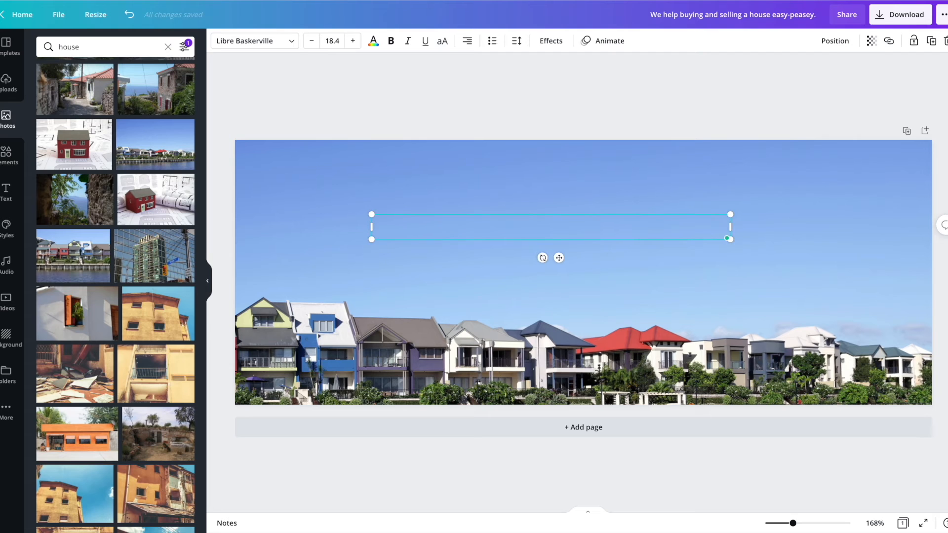
text(We help homeowners)
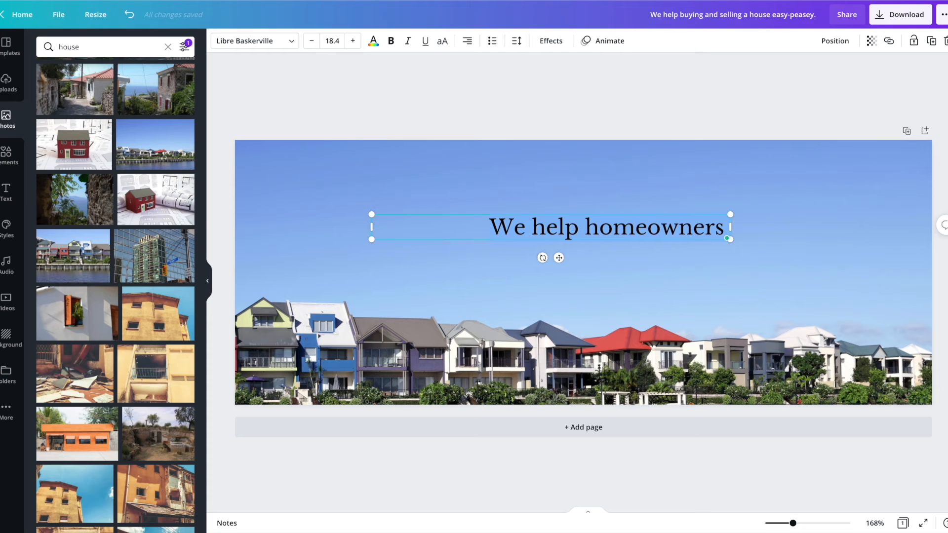
text(We make real estate transactions eas)
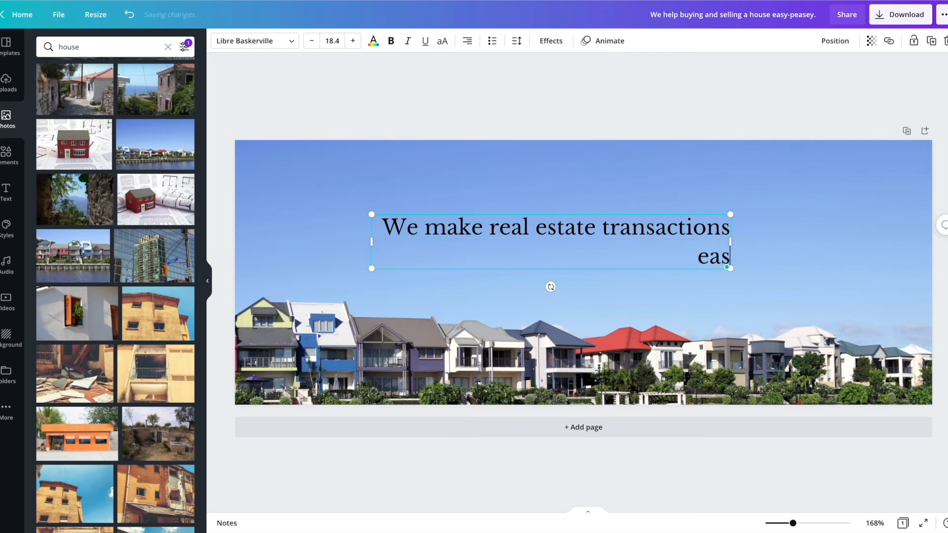
text(y-peasey.)
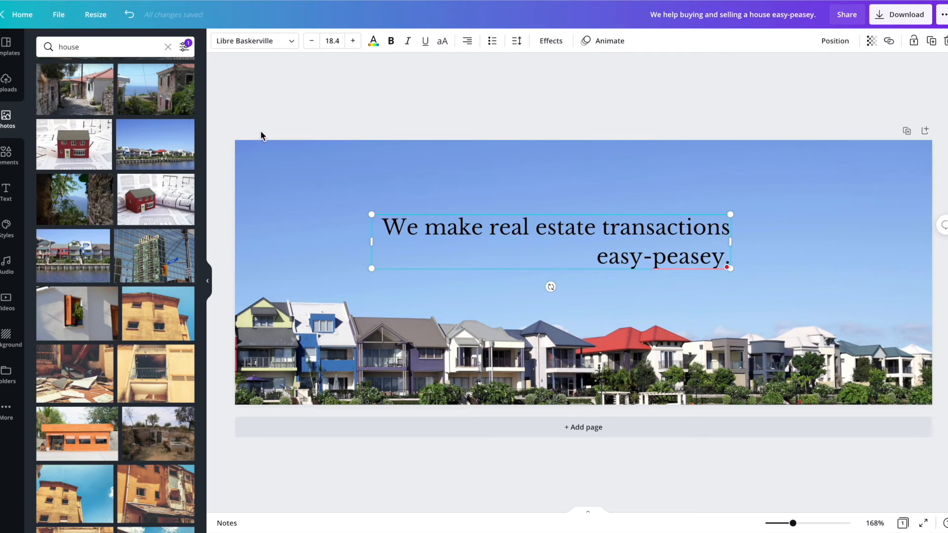
click(387, 212)
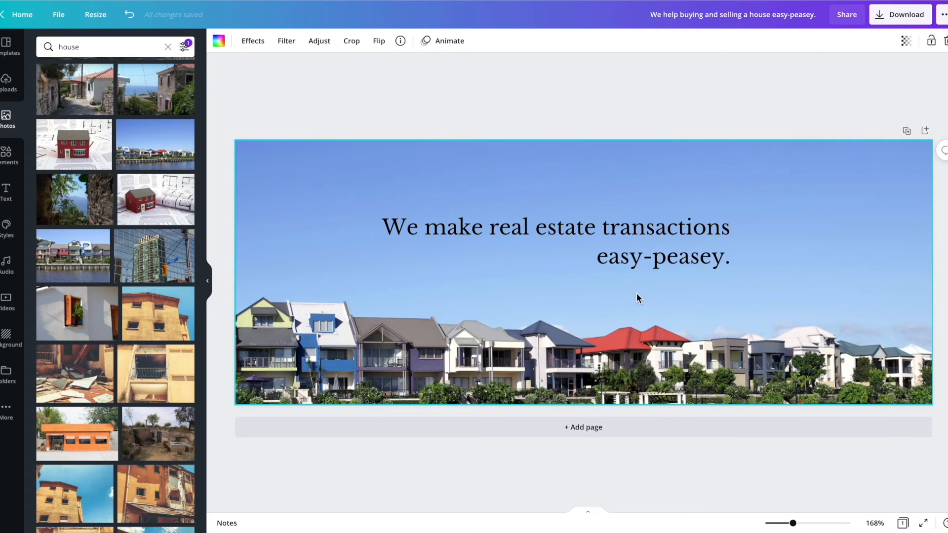
- Change the heading's text colour to white
click(651, 269)
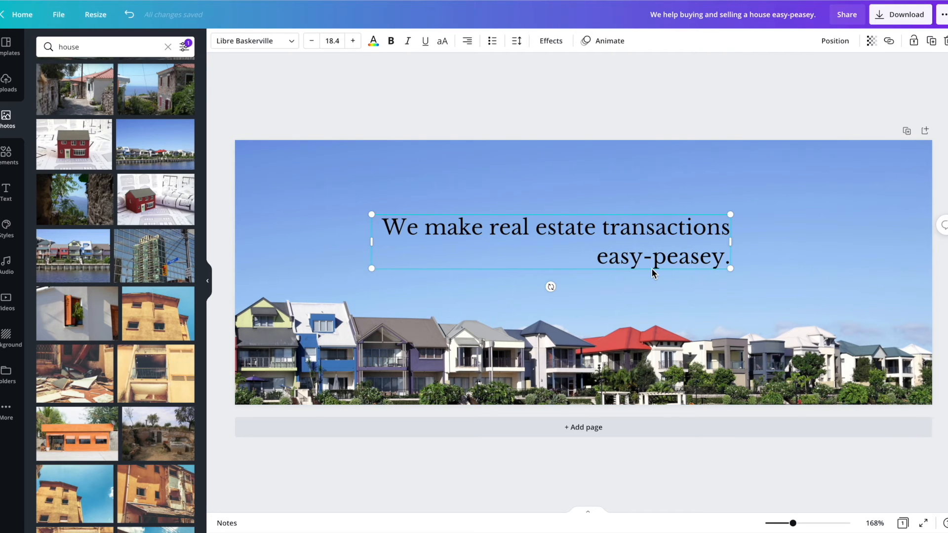
click(373, 40)
click(100, 96)
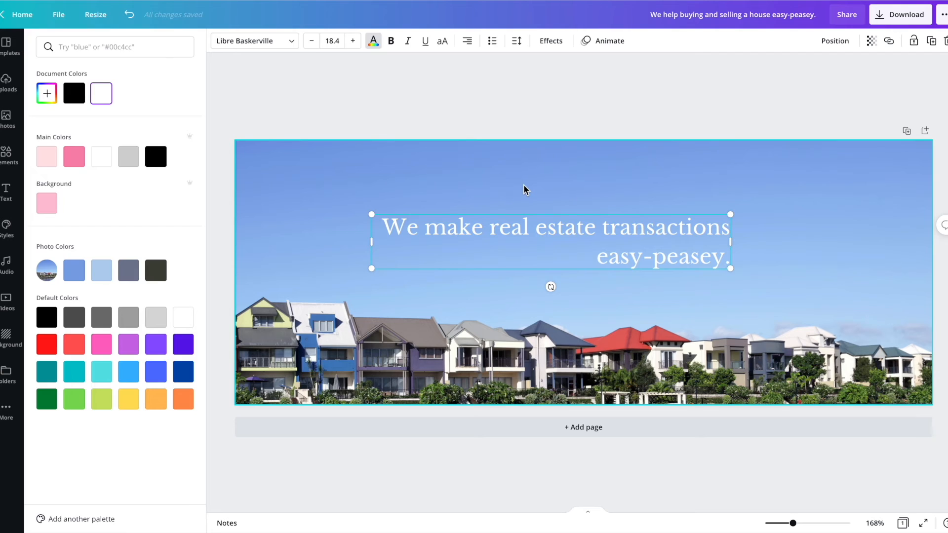
click(594, 188)
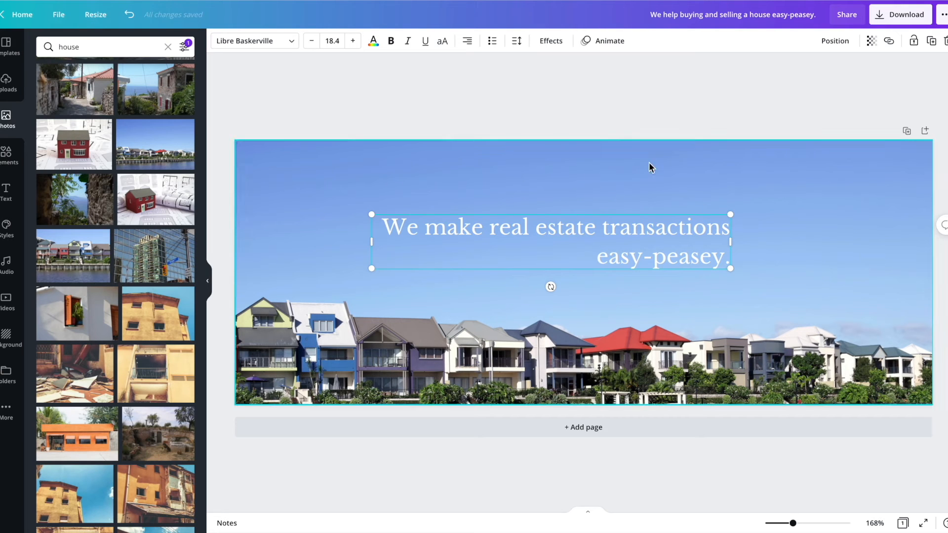
- Justify the heading text and move the heading slightly to the right and down over the sky
click(468, 45)
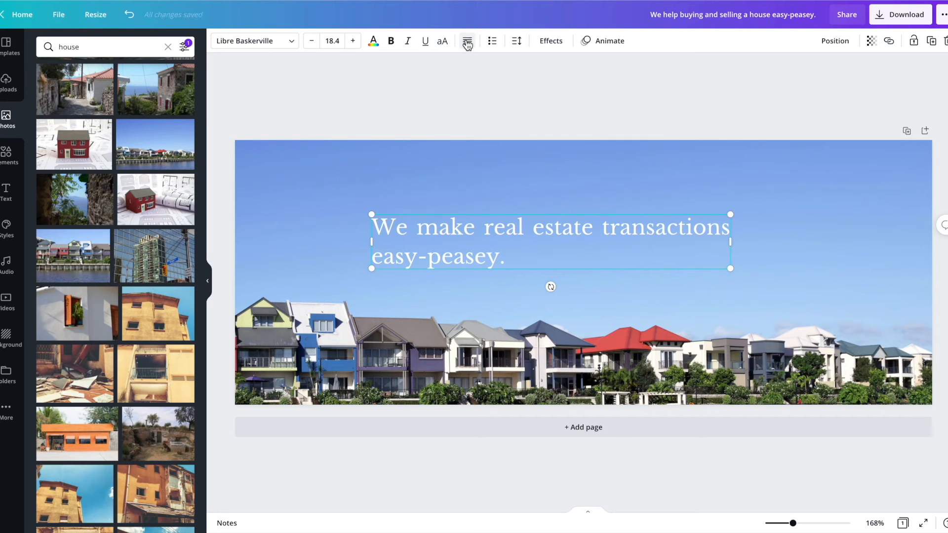
click(553, 191)
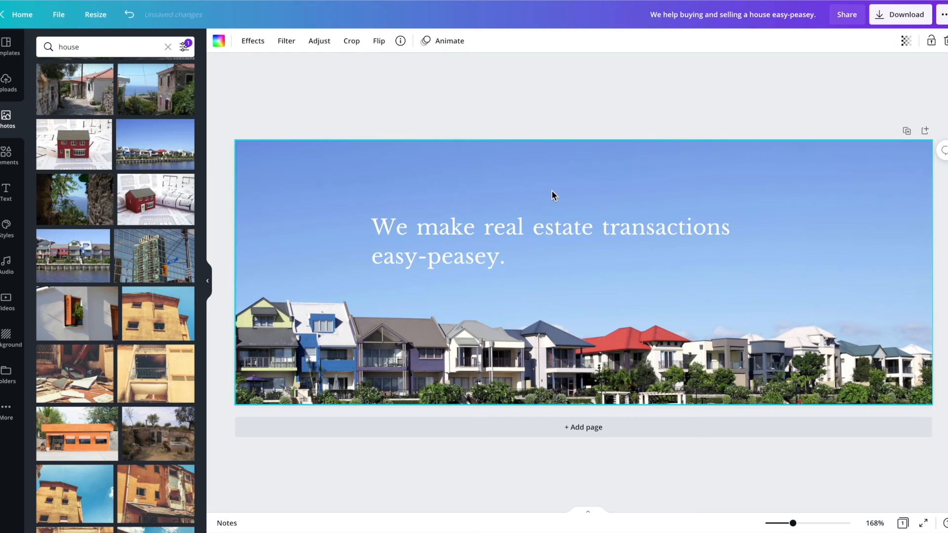
click(552, 224)
drag(550, 227, 602, 232)
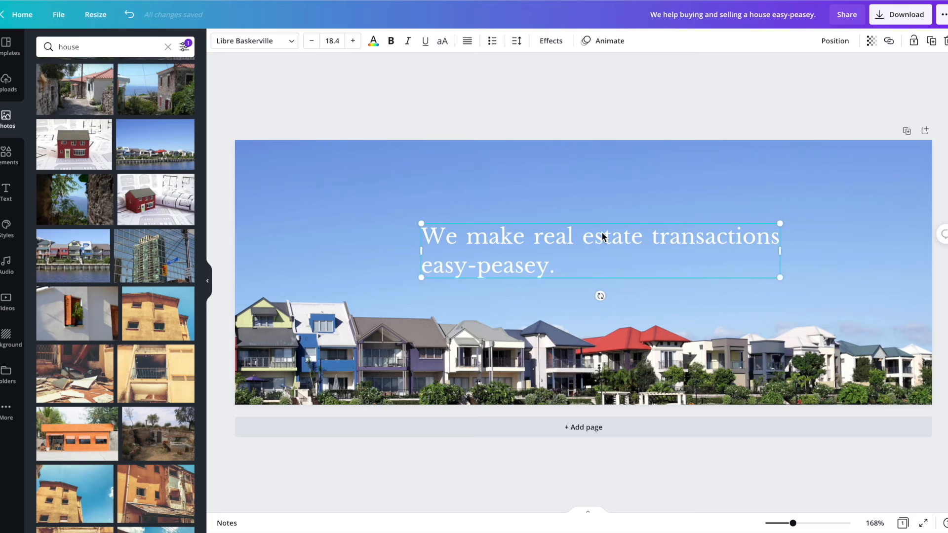
- Replace "real estate transactions" in the heading with "buying and selling a house"
click(574, 250)
drag(580, 242, 775, 242)
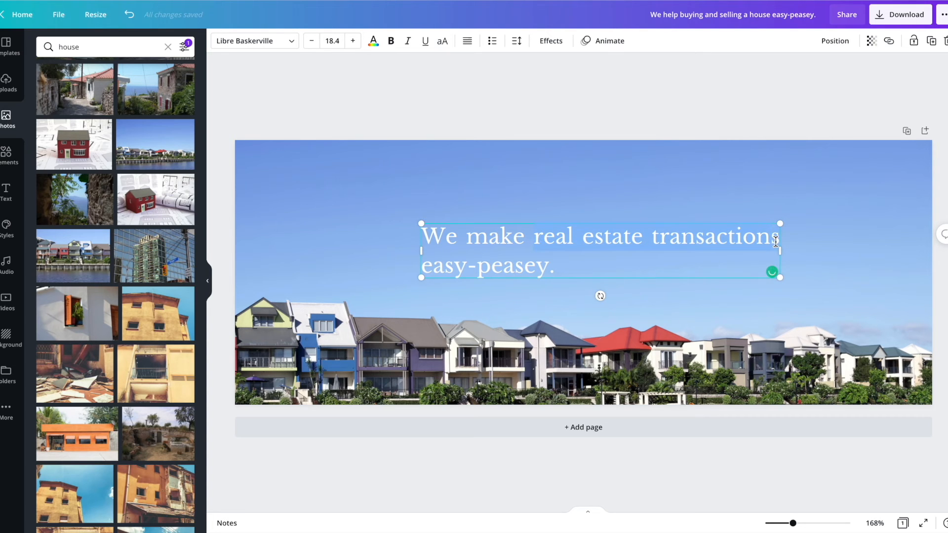
text(buying and selling a house)
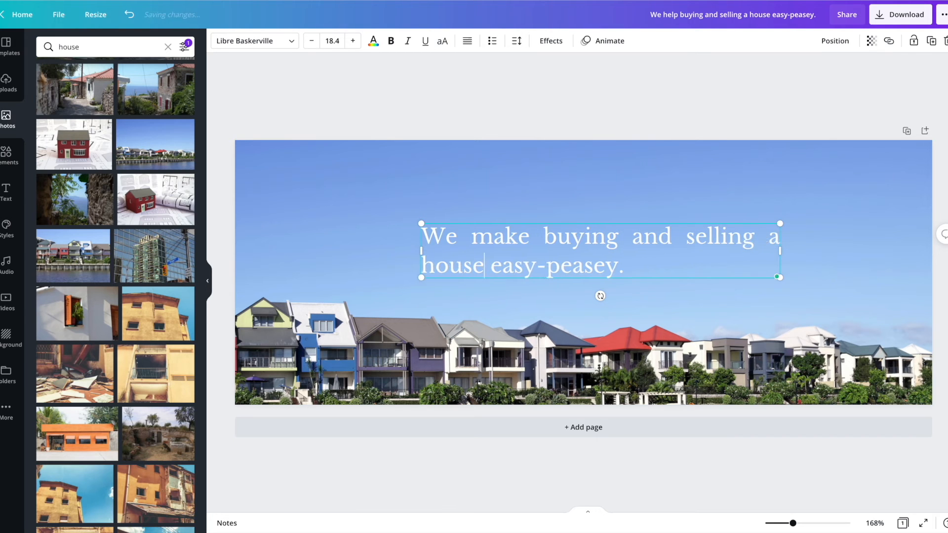